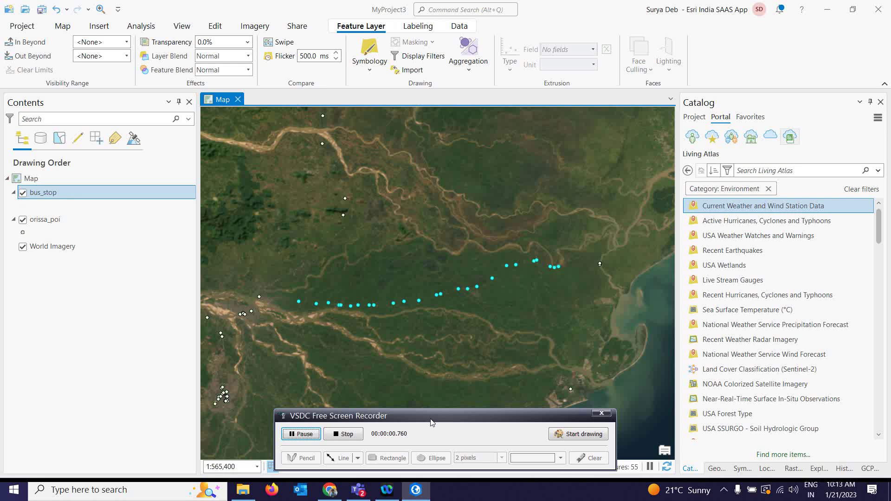
{"action": "left_click_drag", "start_coordinate": [432, 421], "coordinate": [529, 499]}
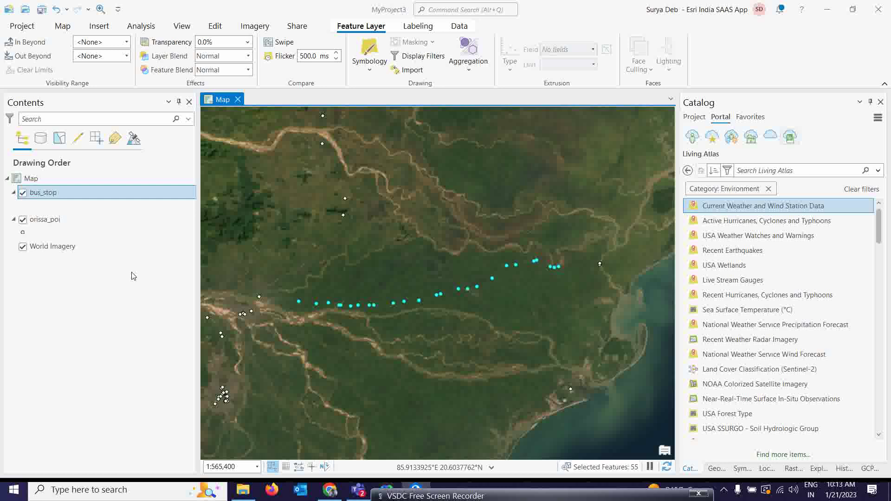
Review the CATEGORY and NAME records in the orissa_poi layer's attribute table, and close the table.
{"action": "left_click", "coordinate": [59, 220]}
{"action": "right_click", "coordinate": [59, 229]}
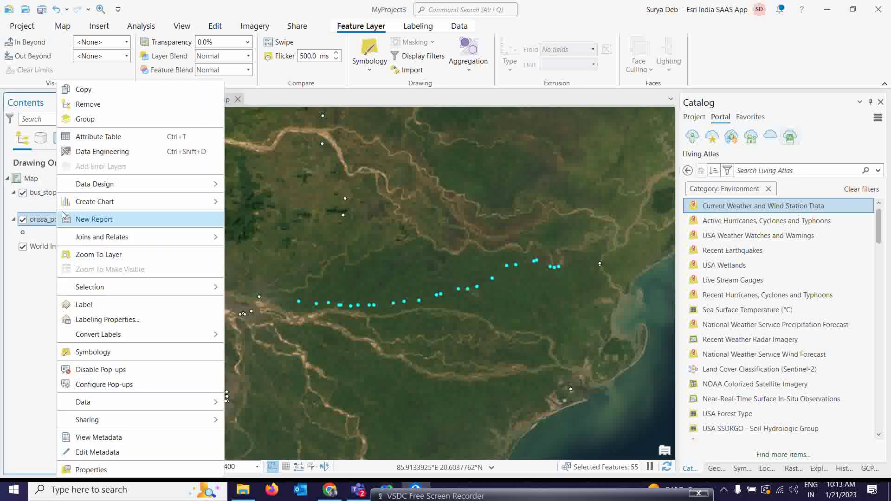
{"action": "left_click", "coordinate": [82, 143]}
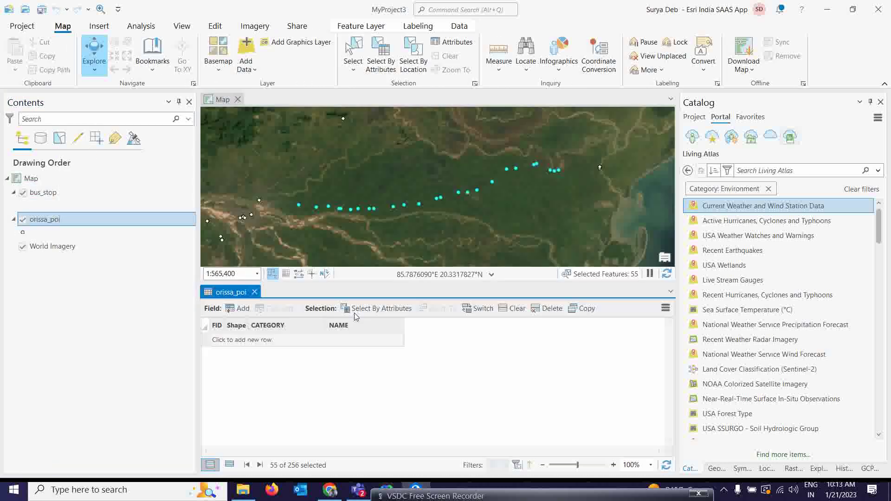
{"action": "scroll", "coordinate": [370, 364], "scroll_direction": "up", "scroll_amount": 2}
{"action": "scroll", "coordinate": [369, 373], "scroll_direction": "down", "scroll_amount": 5}
{"action": "scroll", "coordinate": [369, 380], "scroll_direction": "down", "scroll_amount": 3}
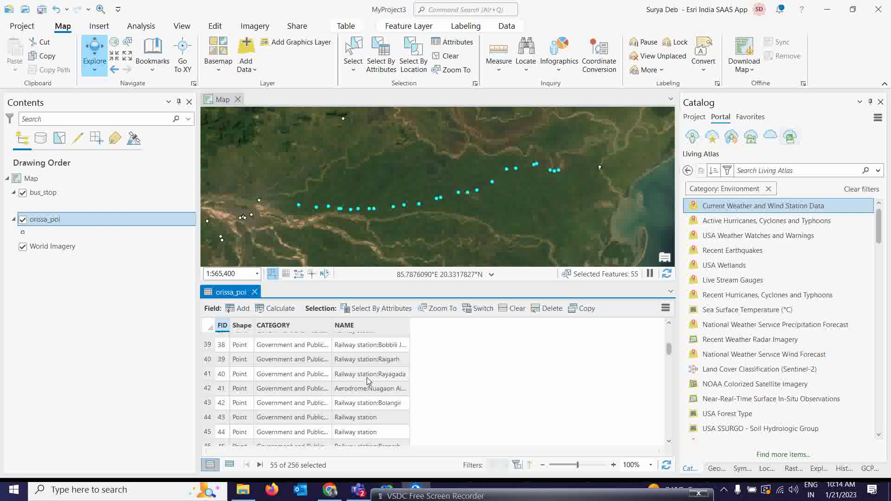
{"action": "scroll", "coordinate": [368, 380], "scroll_direction": "up", "scroll_amount": 5}
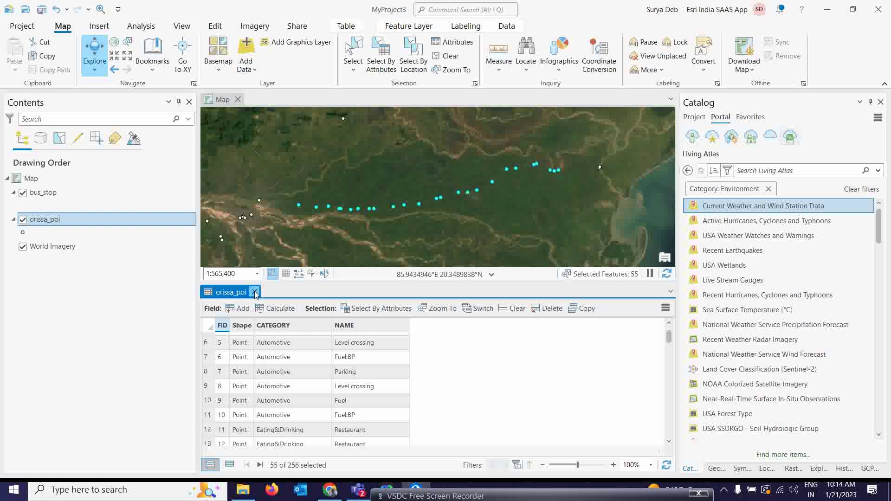
{"action": "left_click", "coordinate": [255, 293]}
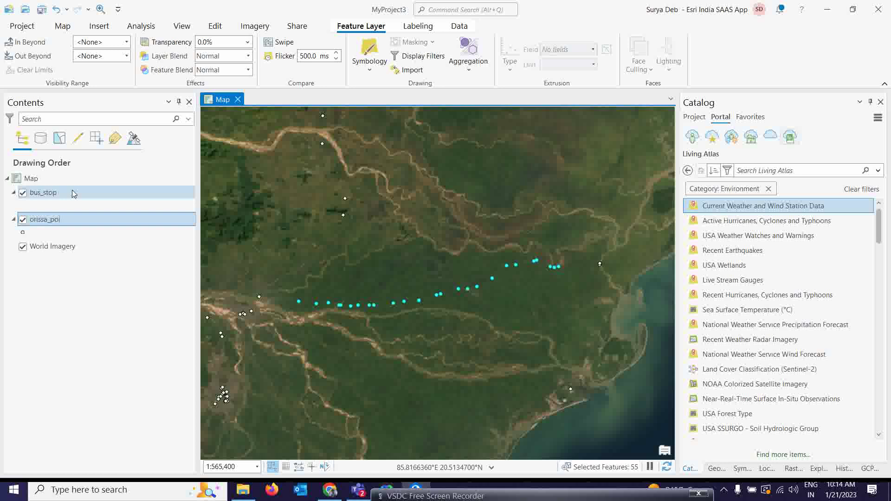
Rename the bus_stop layer as WindMill in its layer properties.
{"action": "right_click", "coordinate": [56, 199]}
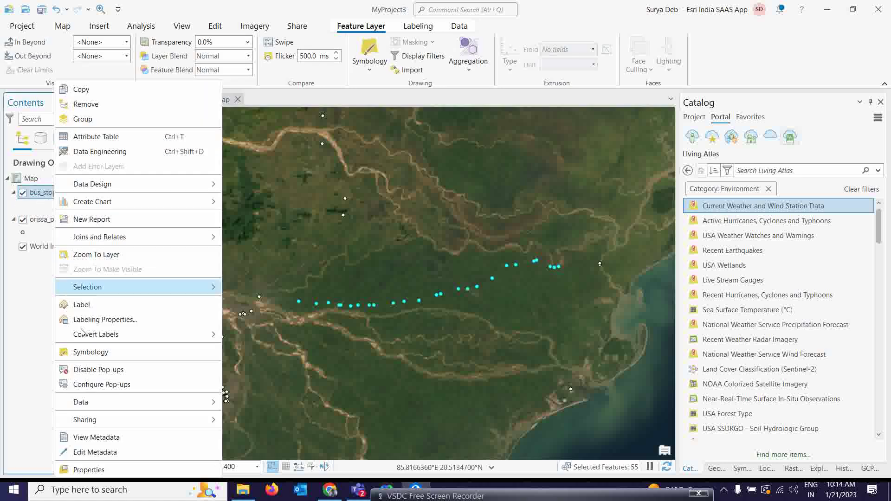
{"action": "left_click", "coordinate": [93, 470]}
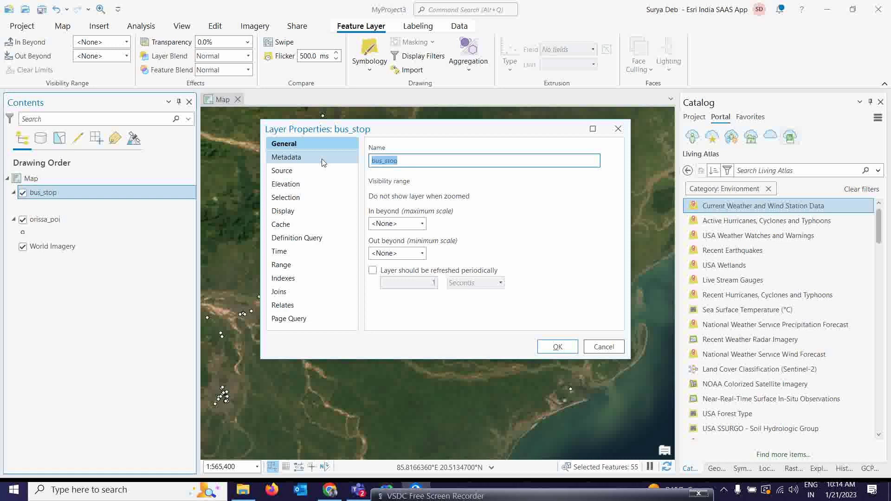
{"action": "type", "text": "WindMill"}
{"action": "left_click", "coordinate": [558, 347]}
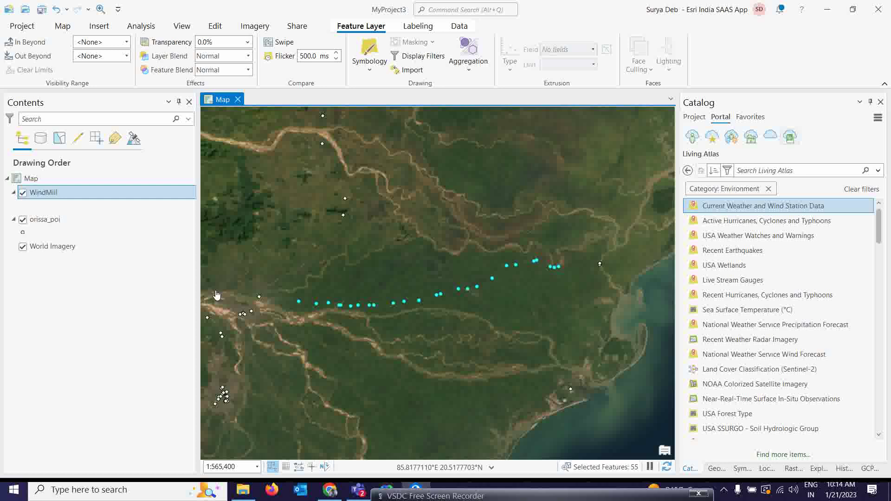
Remove the WindMill layer from the map, keep orissa_poi displayed, and clear the current feature selection.
{"action": "left_click", "coordinate": [22, 220]}
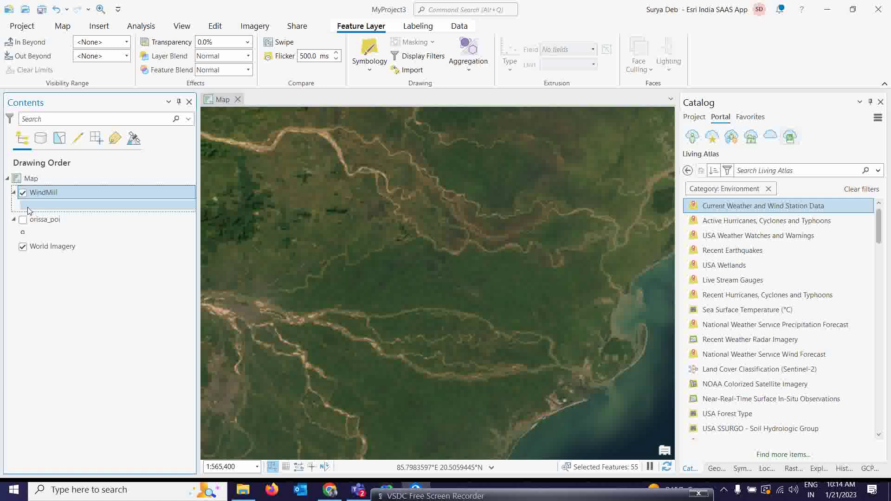
{"action": "right_click", "coordinate": [35, 192]}
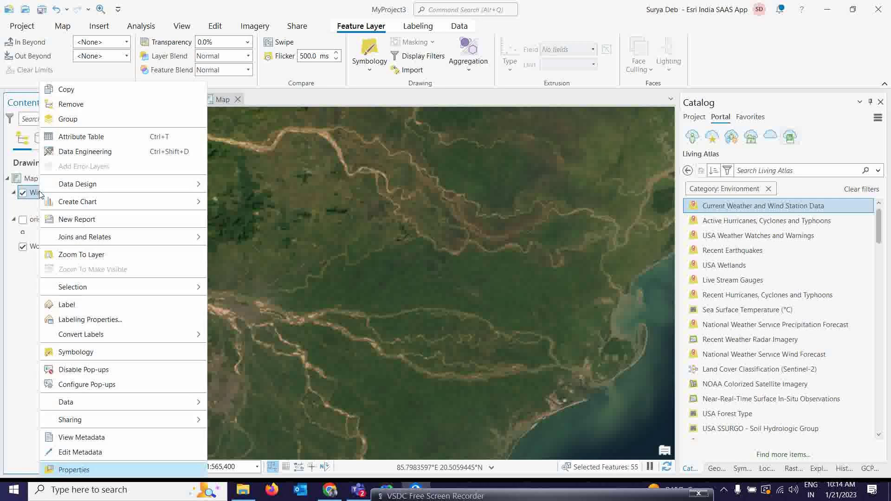
{"action": "left_click", "coordinate": [71, 104]}
{"action": "left_click", "coordinate": [23, 193]}
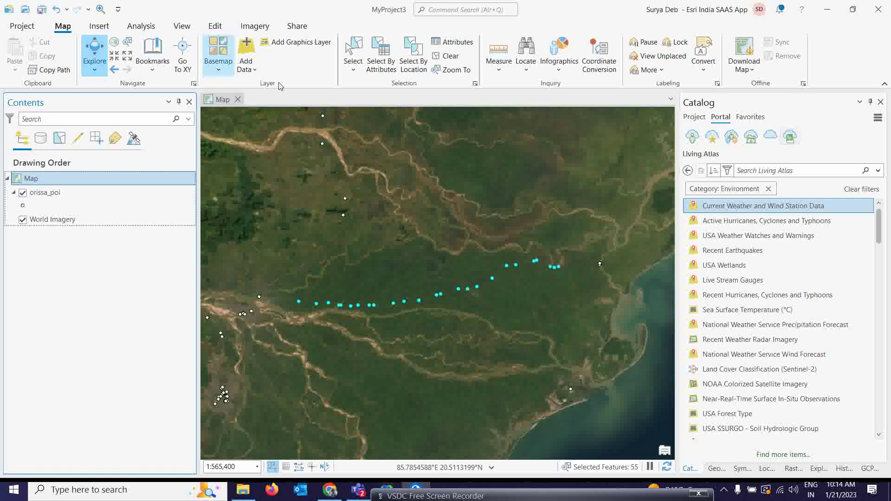
{"action": "left_click", "coordinate": [448, 56]}
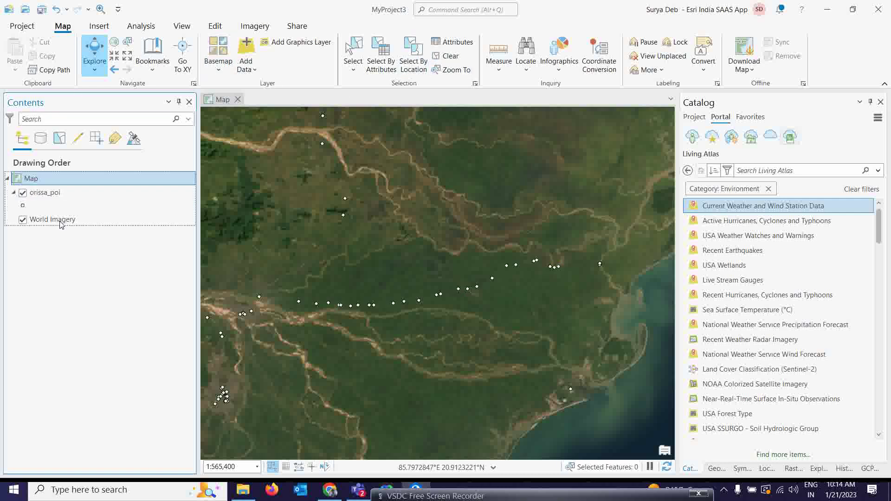
Browse the orissa_poi attribute table once more to check which kinds of points it contains, and close it.
{"action": "left_click", "coordinate": [60, 197]}
{"action": "right_click", "coordinate": [59, 197]}
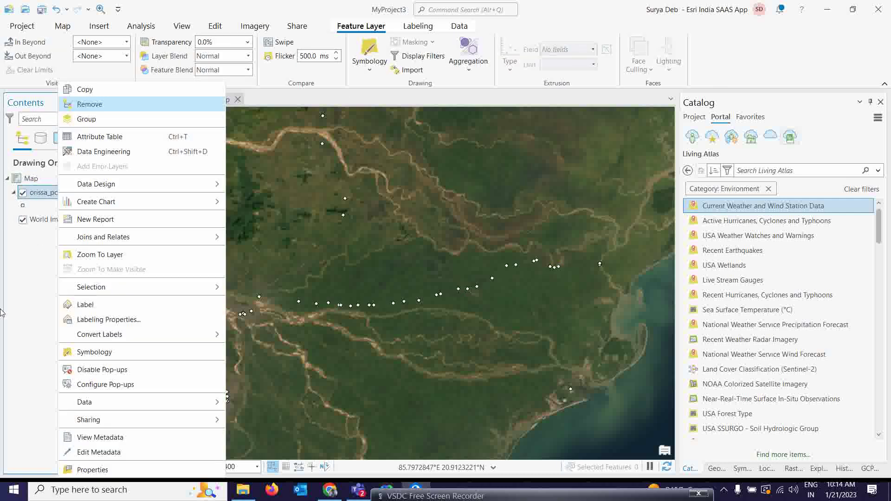
{"action": "left_click", "coordinate": [24, 292]}
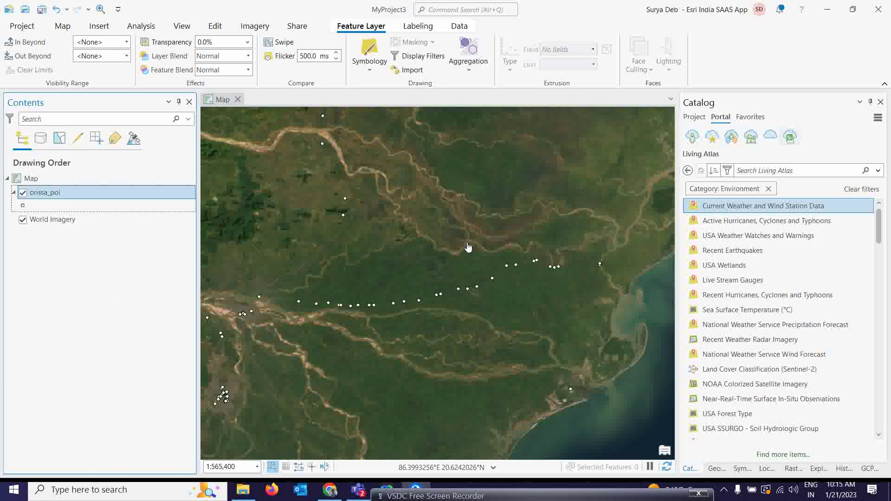
{"action": "right_click", "coordinate": [54, 197]}
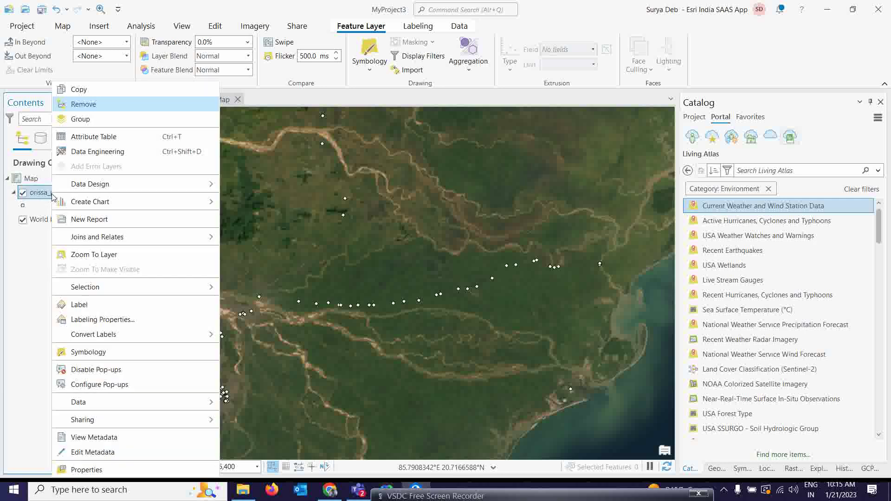
{"action": "left_click", "coordinate": [73, 138]}
{"action": "scroll", "coordinate": [353, 369], "scroll_direction": "down", "scroll_amount": 6}
{"action": "scroll", "coordinate": [358, 396], "scroll_direction": "up", "scroll_amount": 3}
{"action": "scroll", "coordinate": [367, 415], "scroll_direction": "down", "scroll_amount": 3}
{"action": "scroll", "coordinate": [367, 415], "scroll_direction": "up", "scroll_amount": 8}
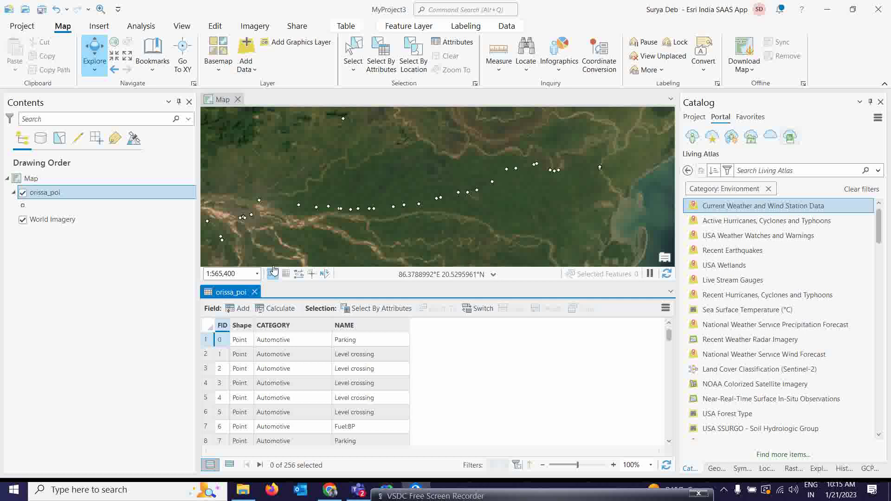
{"action": "left_click", "coordinate": [255, 292]}
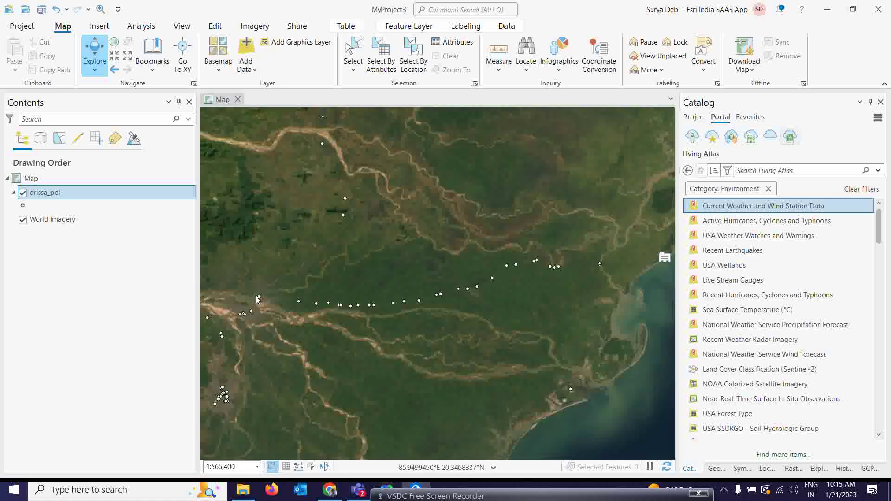
Inspect the pop-up attributes of an orissa_poi point on the southern coast, and close the pop-up.
{"action": "left_click_drag", "start_coordinate": [258, 300], "coordinate": [502, 281]}
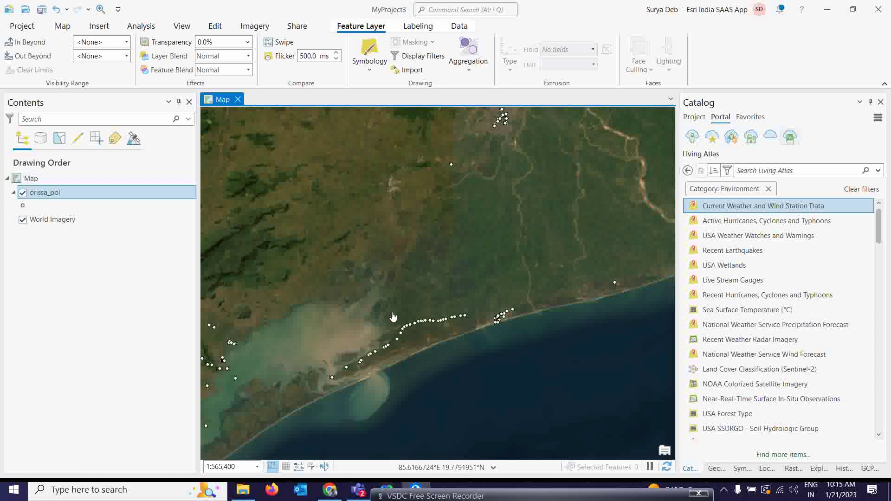
{"action": "left_click", "coordinate": [513, 311]}
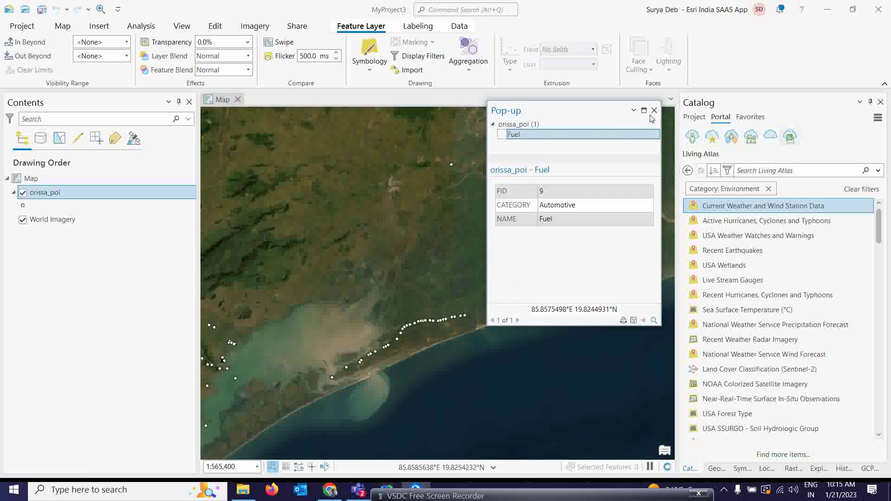
{"action": "left_click", "coordinate": [654, 110]}
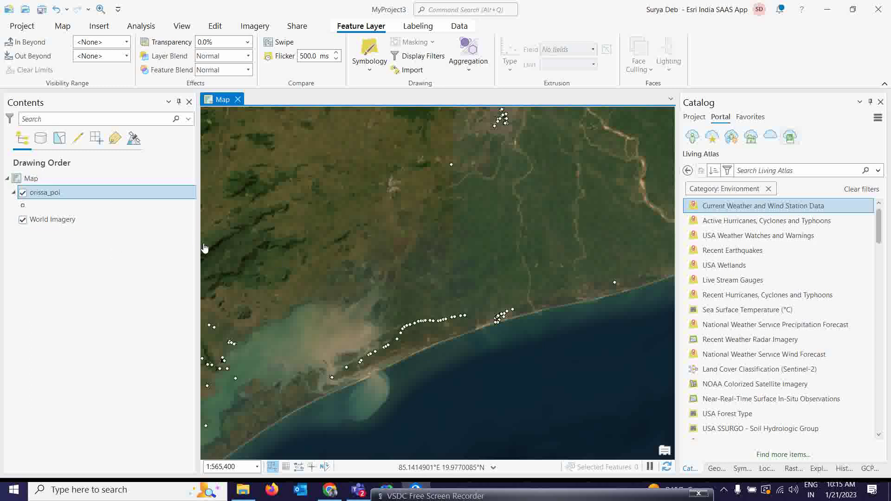
Select the orissa_poi features by attributes with a new selection where NAME is equal to Bus Stop.
{"action": "left_click", "coordinate": [61, 26]}
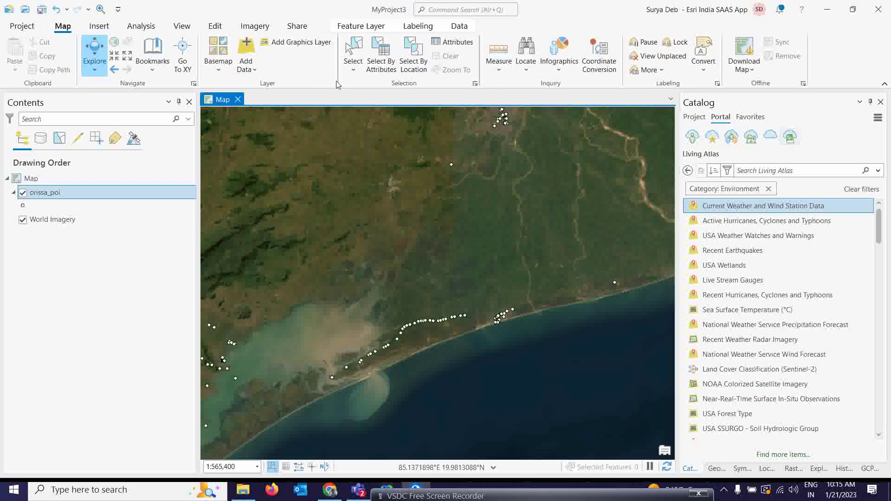
{"action": "left_click", "coordinate": [383, 65]}
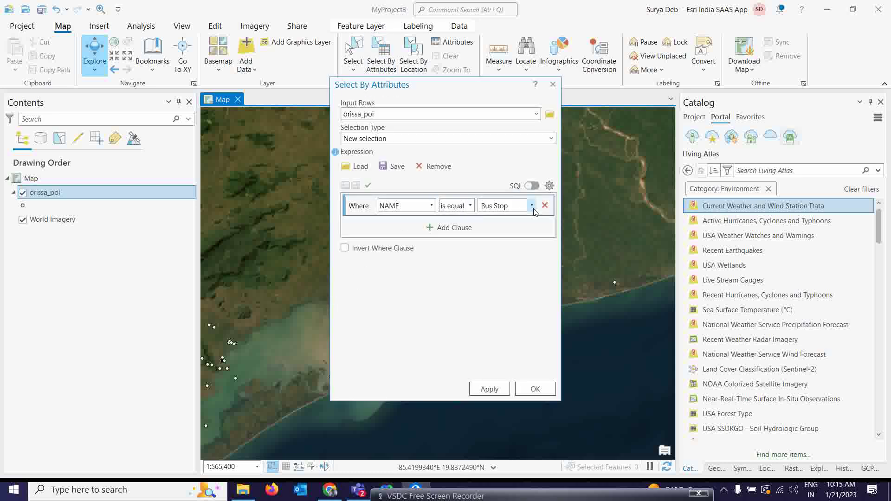
{"action": "left_click", "coordinate": [470, 390]}
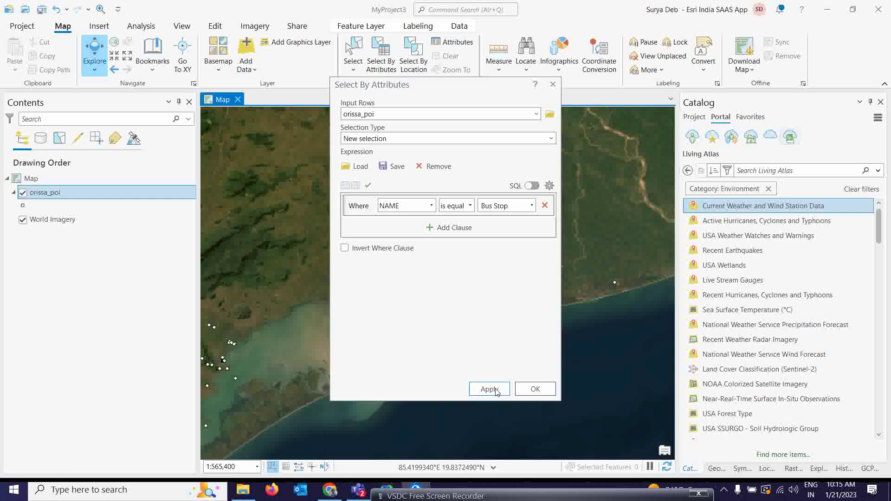
{"action": "left_click_drag", "start_coordinate": [411, 89], "coordinate": [516, 88]}
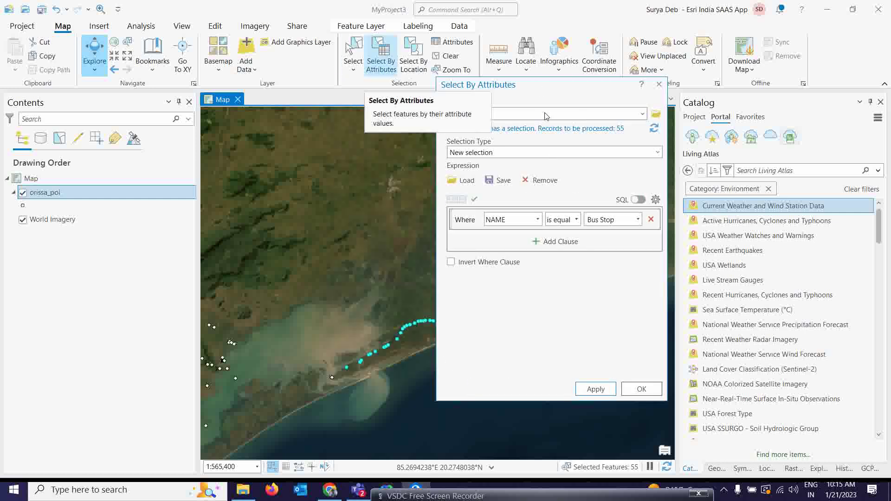
{"action": "left_click", "coordinate": [659, 85]}
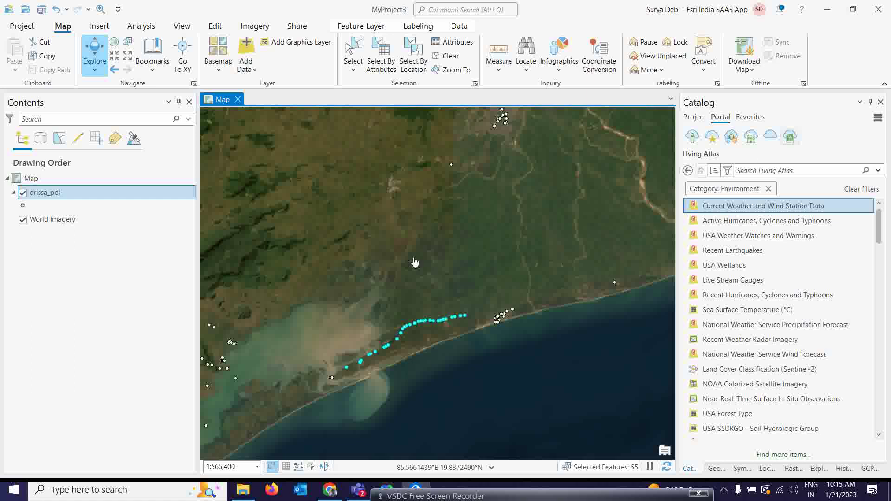
Make a new layer from the selected bus stop features of orissa_poi.
{"action": "right_click", "coordinate": [49, 196]}
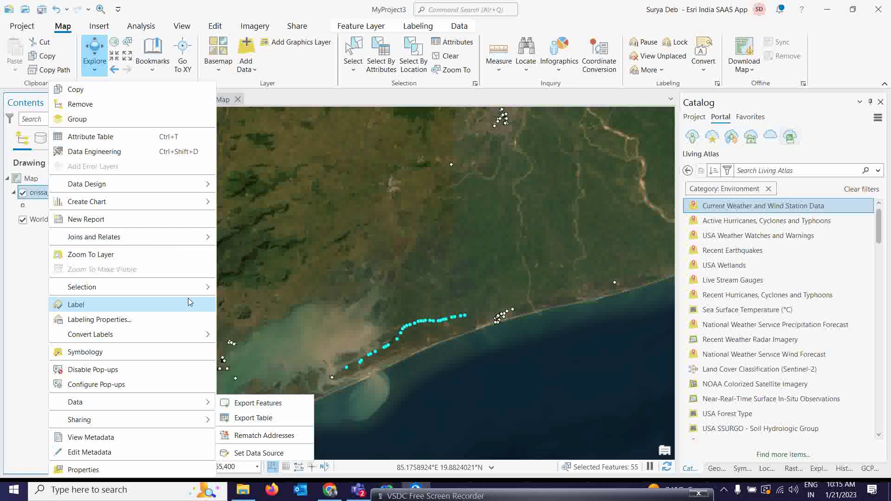
{"action": "mouse_move", "coordinate": [200, 288]}
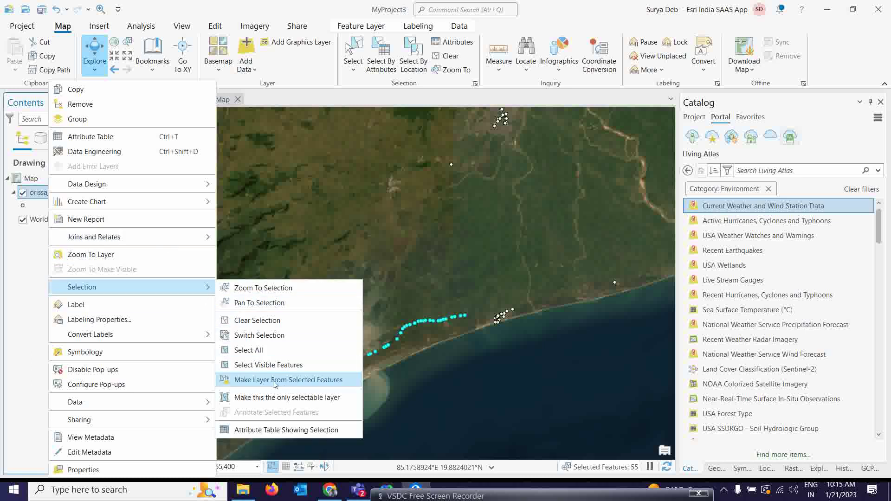
{"action": "left_click", "coordinate": [302, 381]}
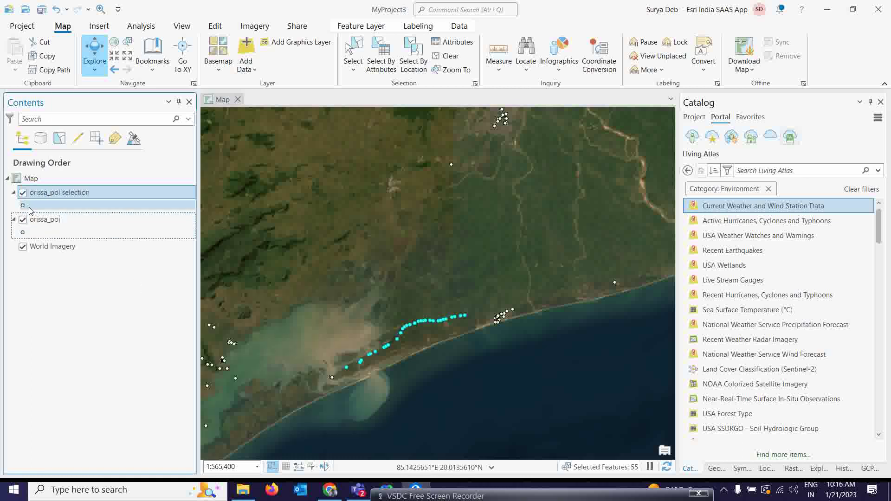
Hide the original orissa_poi layer so that only the layer made from the selection is drawn over the imagery.
{"action": "right_click", "coordinate": [61, 196]}
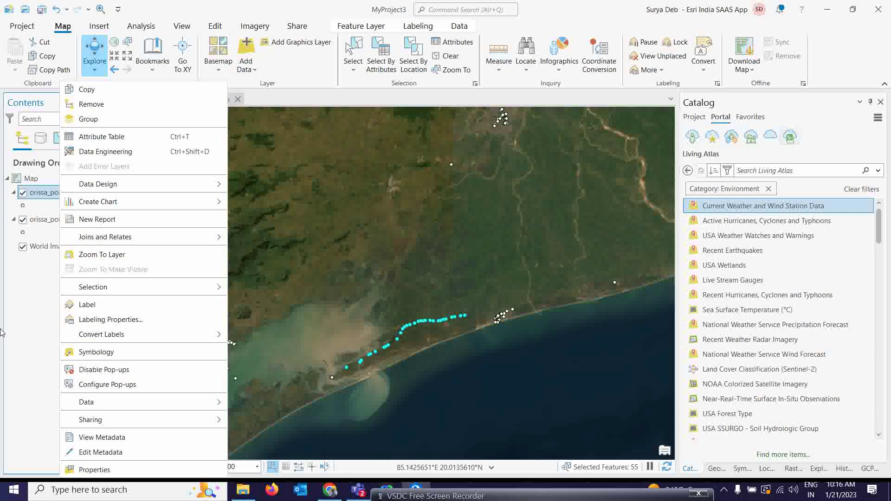
{"action": "left_click", "coordinate": [26, 333]}
{"action": "right_click", "coordinate": [54, 196]}
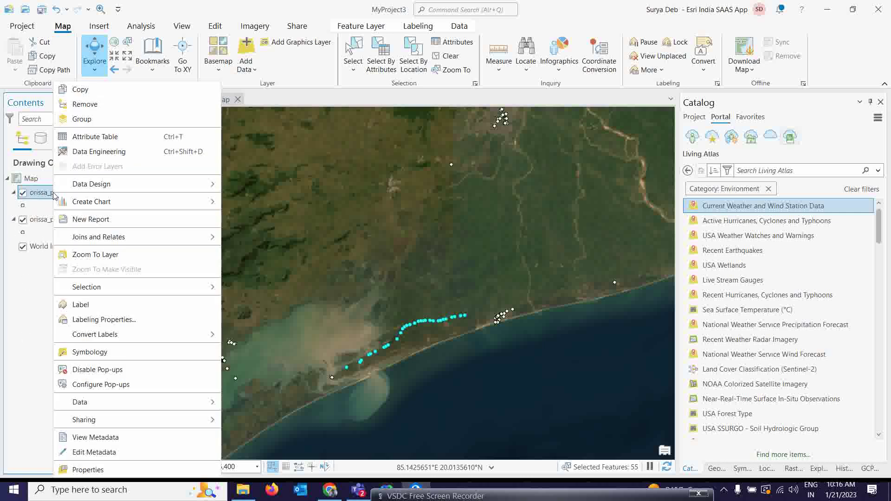
{"action": "left_click", "coordinate": [21, 220]}
{"action": "left_click", "coordinate": [22, 219]}
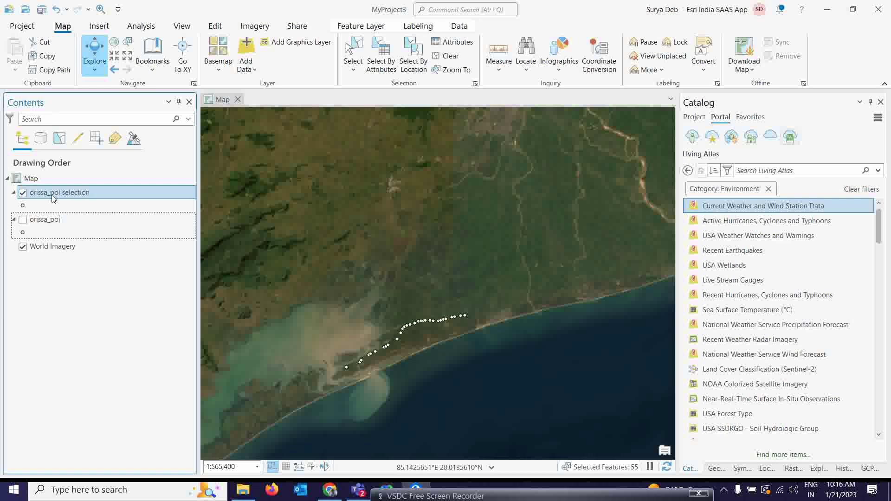
Rename the orissa_poi selection layer to Wind_mill in its layer properties.
{"action": "right_click", "coordinate": [54, 198]}
{"action": "left_click", "coordinate": [88, 469]}
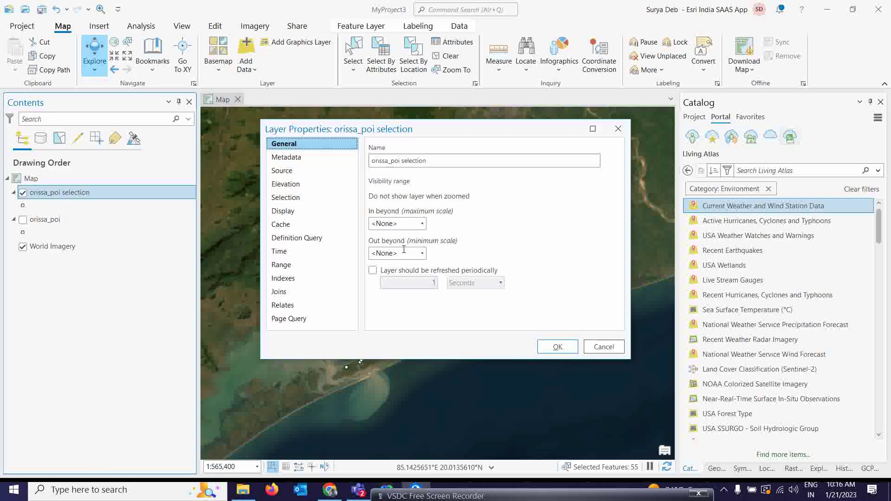
{"action": "left_click_drag", "start_coordinate": [437, 160], "coordinate": [330, 162]}
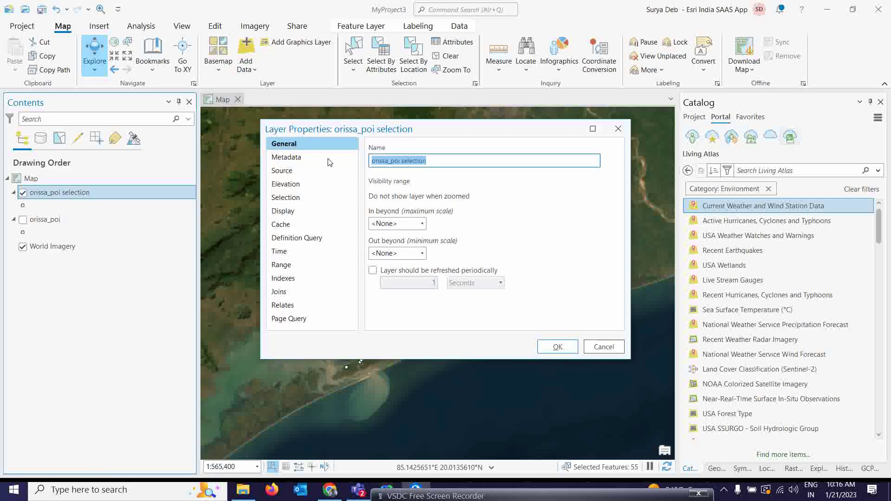
{"action": "type", "text": "Win"}
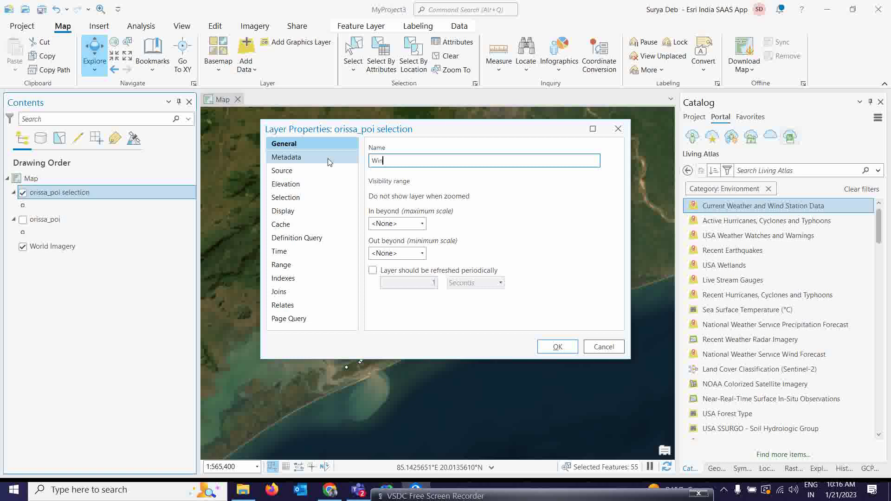
{"action": "type", "text": "d_mill"}
{"action": "left_click", "coordinate": [555, 348]}
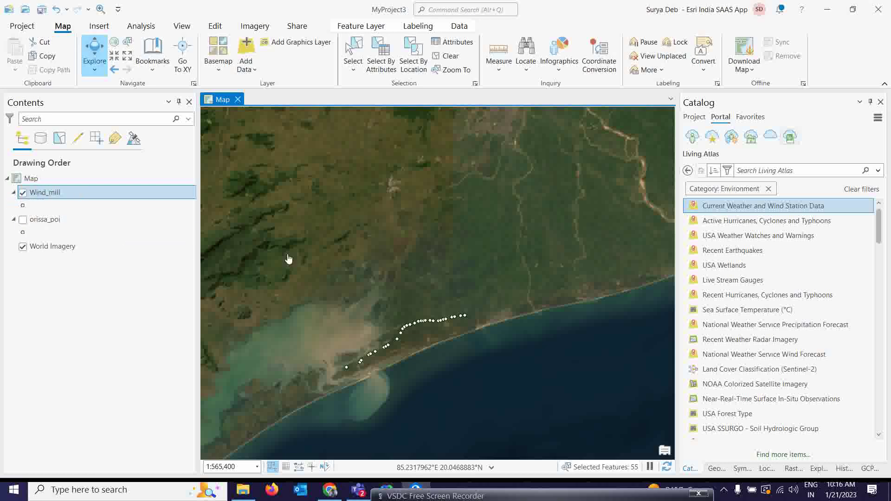
Select the northern inland group of Wind_mill points on the map and delete them, keeping only the southern coastal group.
{"action": "scroll", "coordinate": [327, 256], "scroll_direction": "down", "scroll_amount": 1}
{"action": "scroll", "coordinate": [443, 233], "scroll_direction": "down", "scroll_amount": 1}
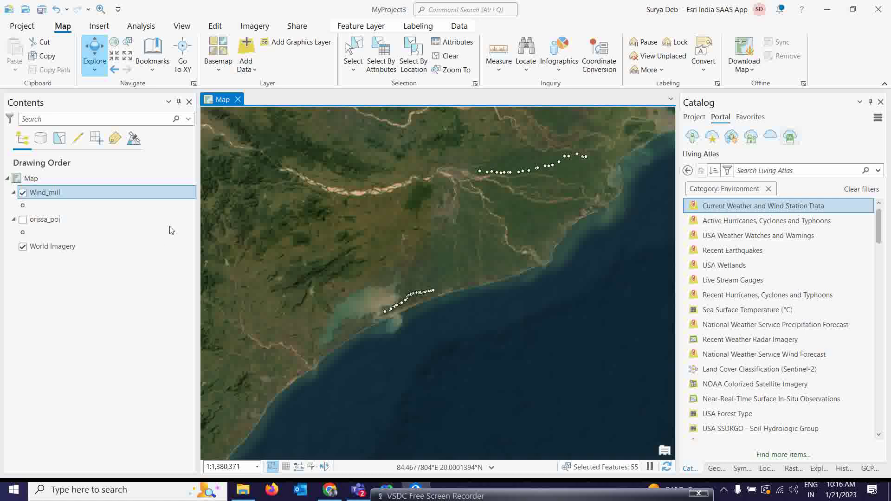
{"action": "left_click", "coordinate": [354, 52]}
{"action": "left_click_drag", "start_coordinate": [459, 135], "coordinate": [613, 196]}
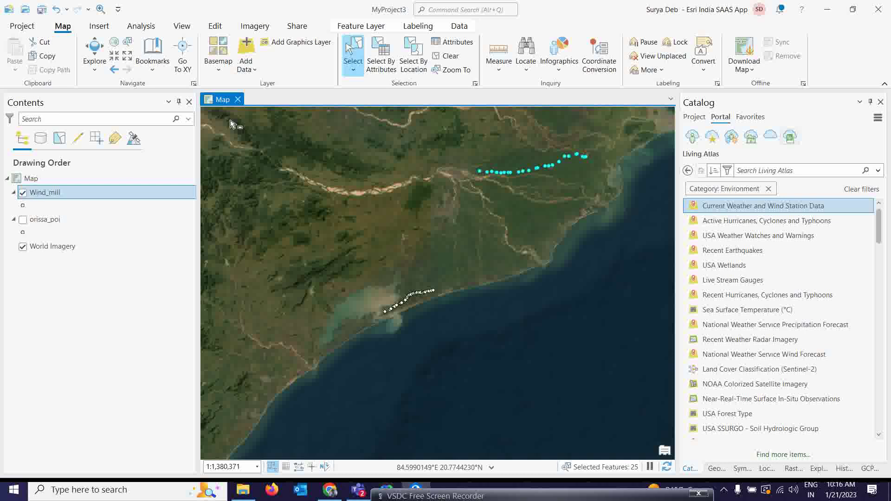
{"action": "key", "text": "Delete"}
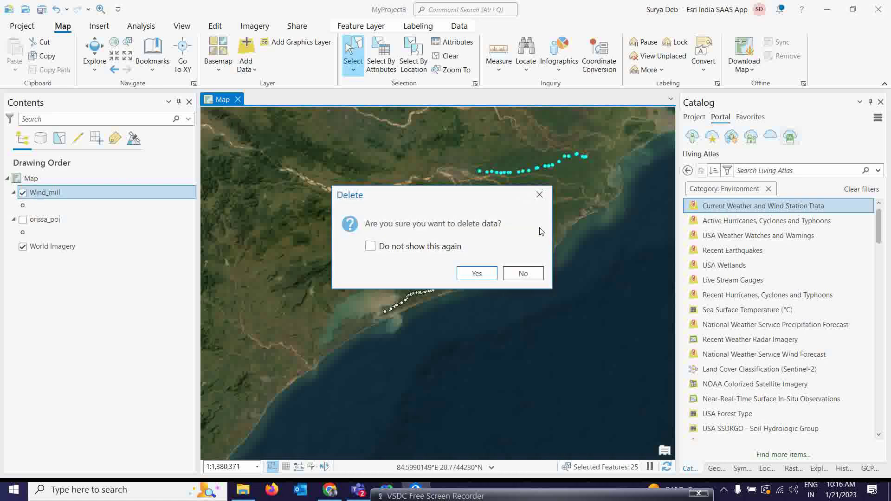
{"action": "left_click", "coordinate": [476, 274]}
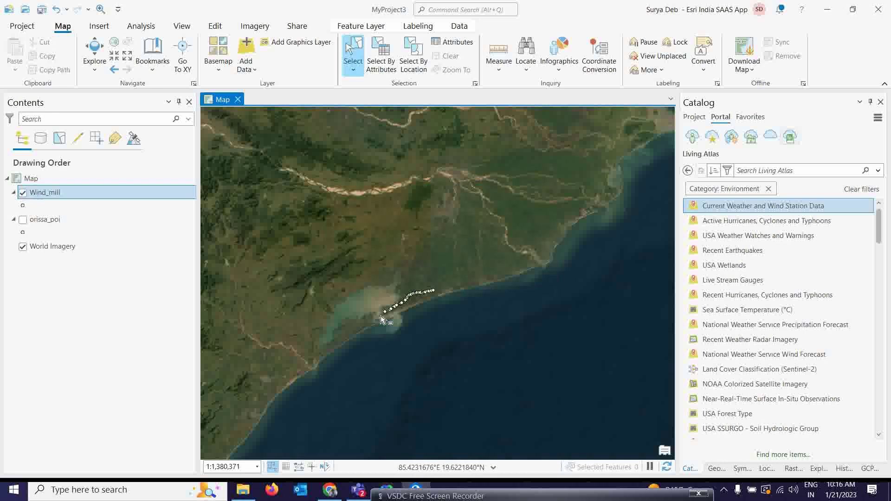
Save all edits made to the Wind_mill points.
{"action": "scroll", "coordinate": [385, 321], "scroll_direction": "up", "scroll_amount": 4}
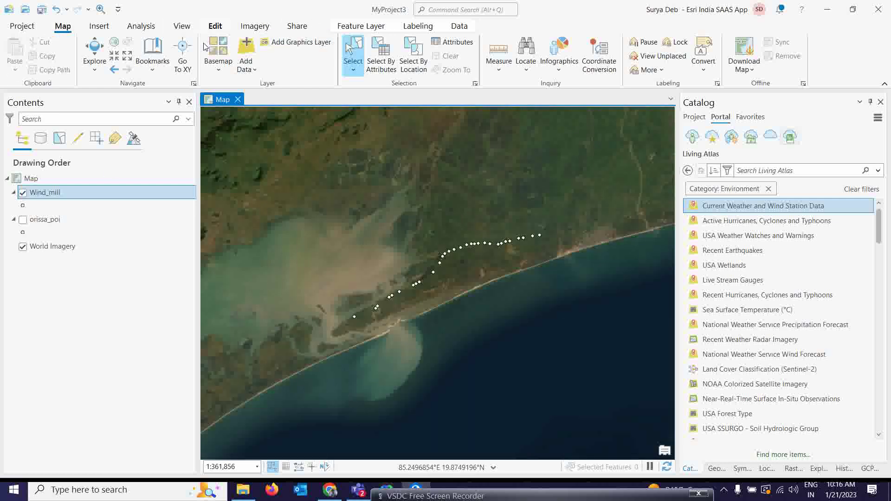
{"action": "left_click", "coordinate": [215, 27]}
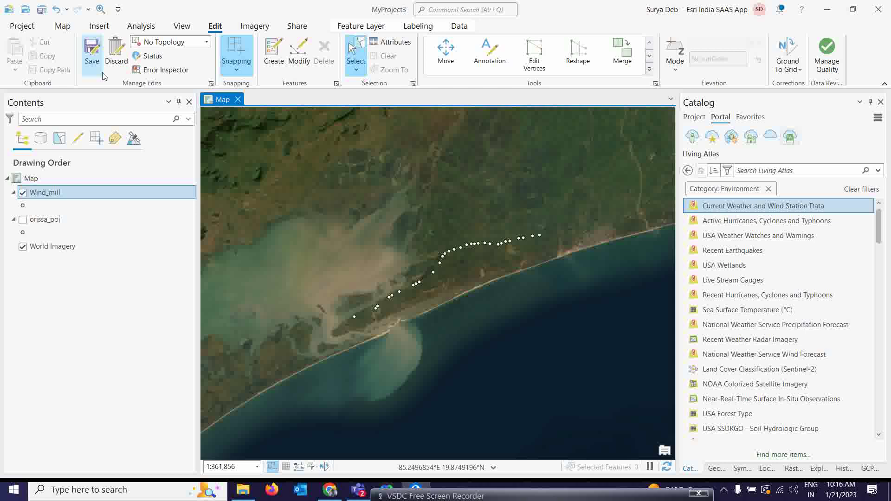
{"action": "left_click", "coordinate": [103, 75]}
{"action": "left_click", "coordinate": [455, 262]}
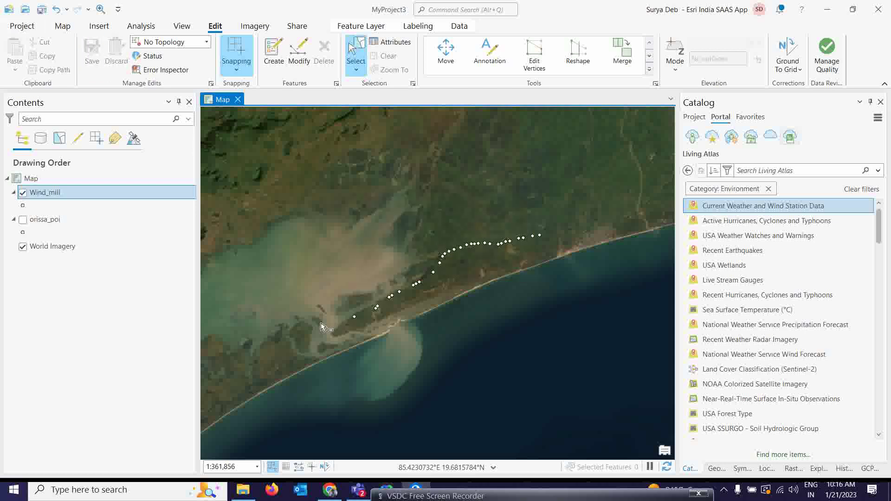
Remove the original orissa_poi layer from the map.
{"action": "left_click", "coordinate": [63, 27]}
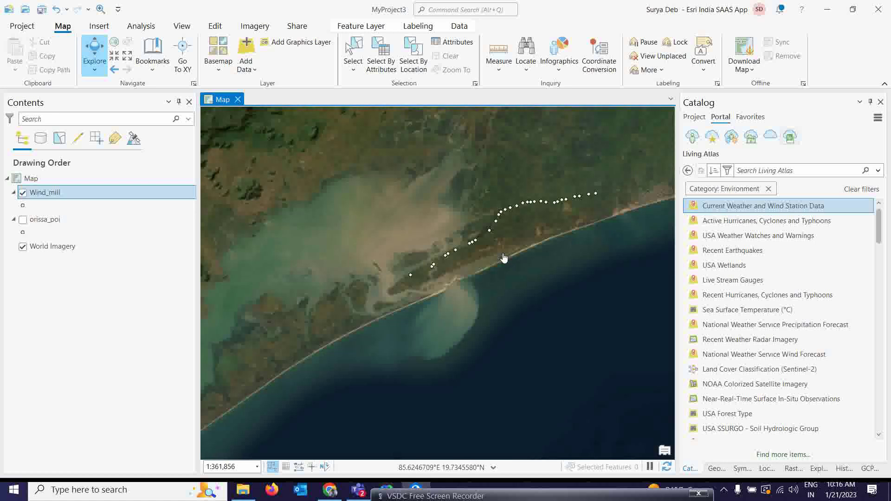
{"action": "left_click_drag", "start_coordinate": [528, 255], "coordinate": [521, 247]}
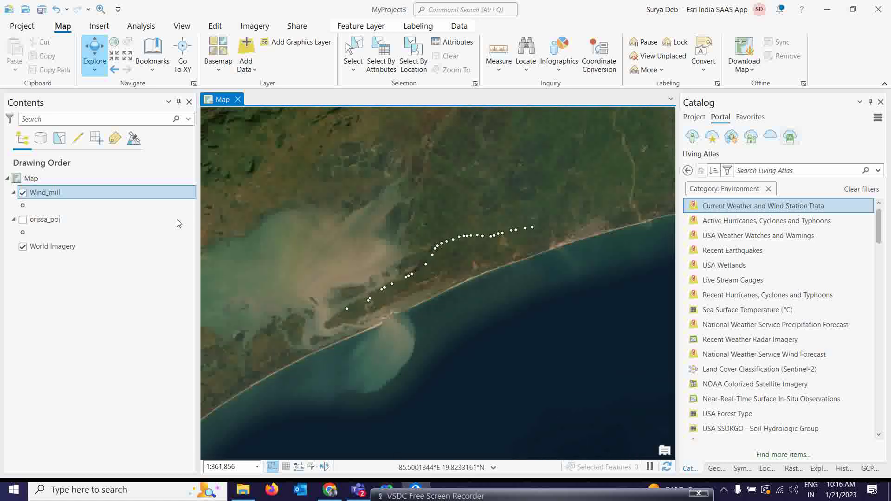
{"action": "left_click", "coordinate": [83, 223]}
{"action": "right_click", "coordinate": [61, 223]}
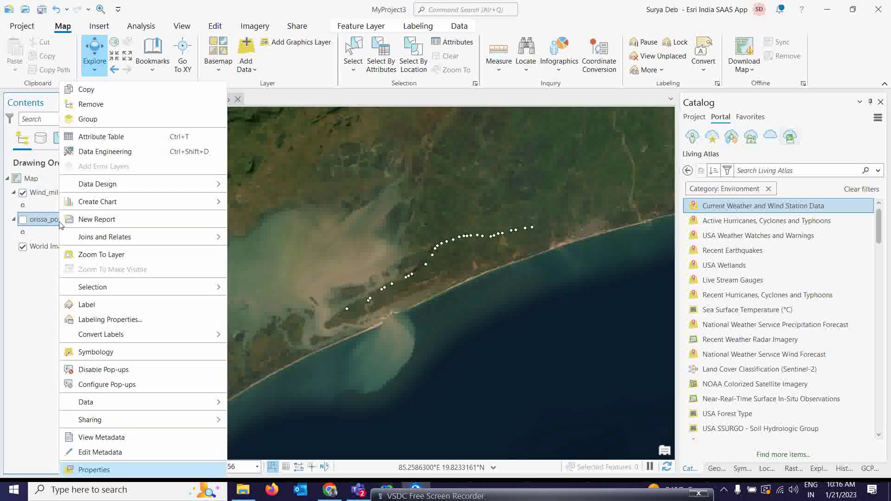
{"action": "left_click", "coordinate": [91, 104]}
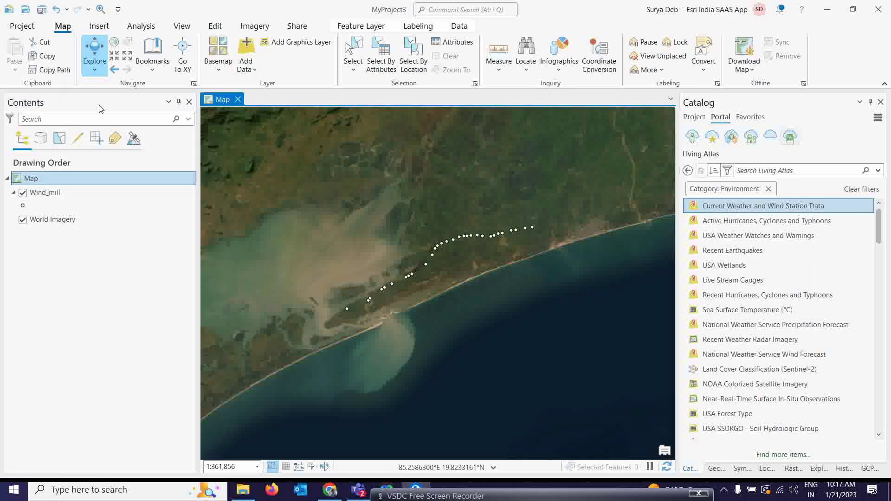
Convert the map containing the Wind_mill layer to a local scene.
{"action": "left_click", "coordinate": [52, 196]}
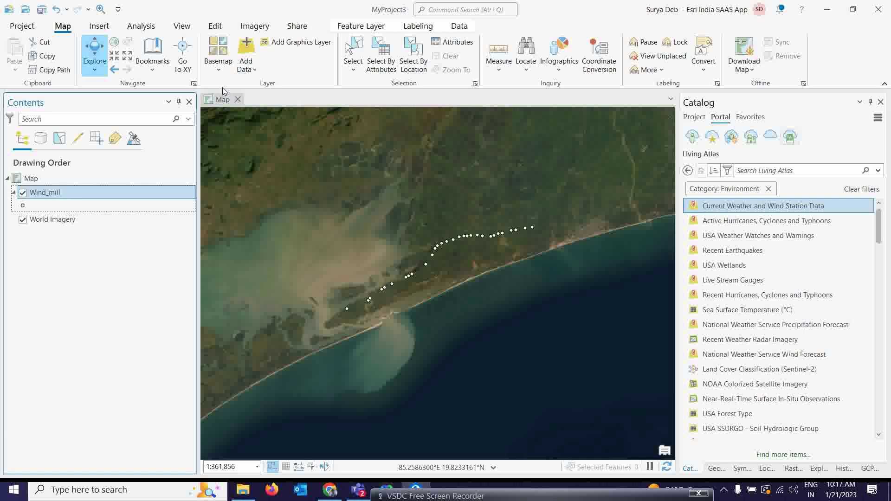
{"action": "left_click", "coordinate": [181, 27]}
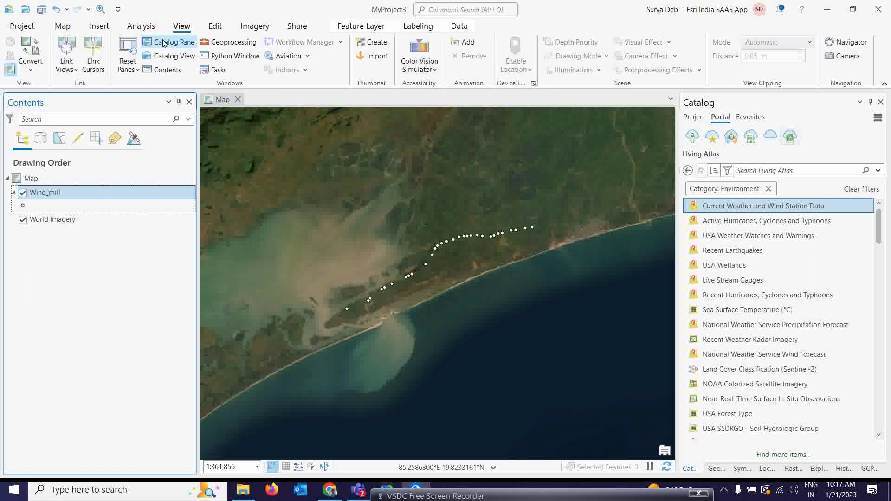
{"action": "left_click", "coordinate": [32, 71]}
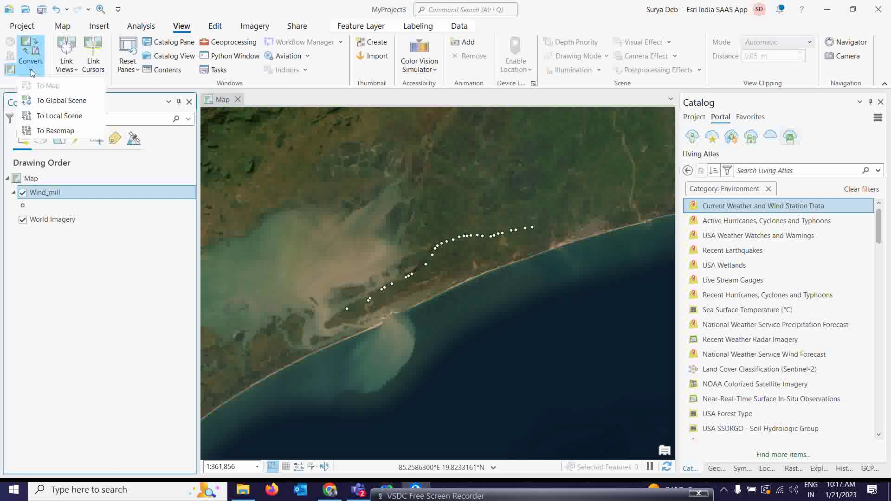
{"action": "left_click", "coordinate": [65, 120]}
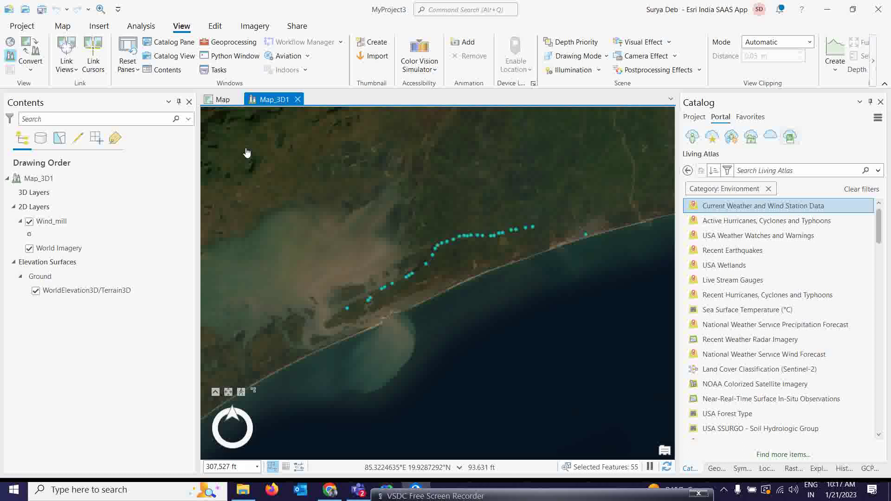
Move the Wind_mill layer from the 2D Layers group to 3D Layers and view its coastal points in a tilted perspective.
{"action": "left_click", "coordinate": [63, 225]}
{"action": "left_click_drag", "start_coordinate": [57, 206], "coordinate": [43, 199]}
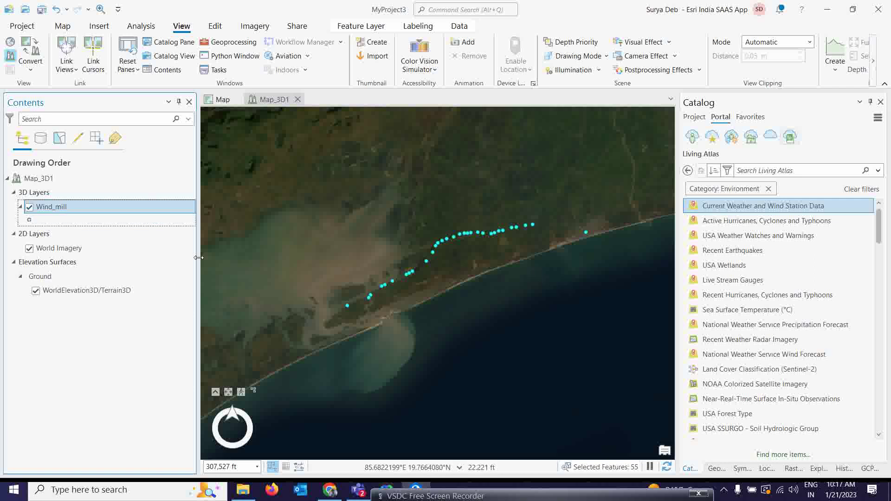
{"action": "left_click_drag", "start_coordinate": [472, 267], "coordinate": [466, 149]}
{"action": "scroll", "coordinate": [473, 260], "scroll_direction": "up", "scroll_amount": 3}
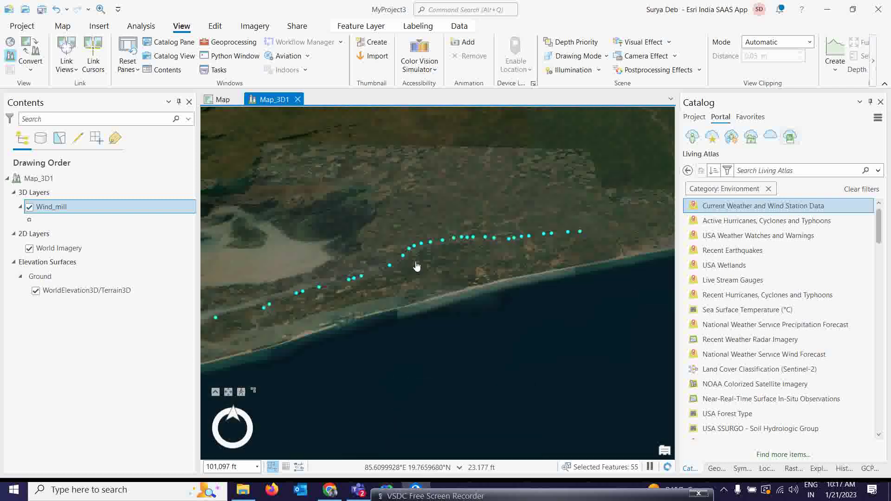
Search the symbol gallery for "animated" and apply the 3D Animated Wind Turbine symbol to the Wind_mill layer.
{"action": "left_click", "coordinate": [30, 221]}
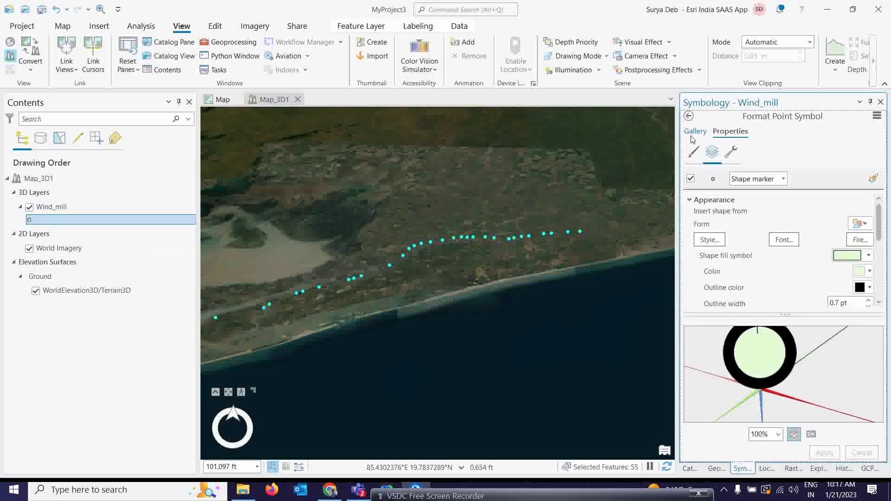
{"action": "left_click", "coordinate": [689, 117]}
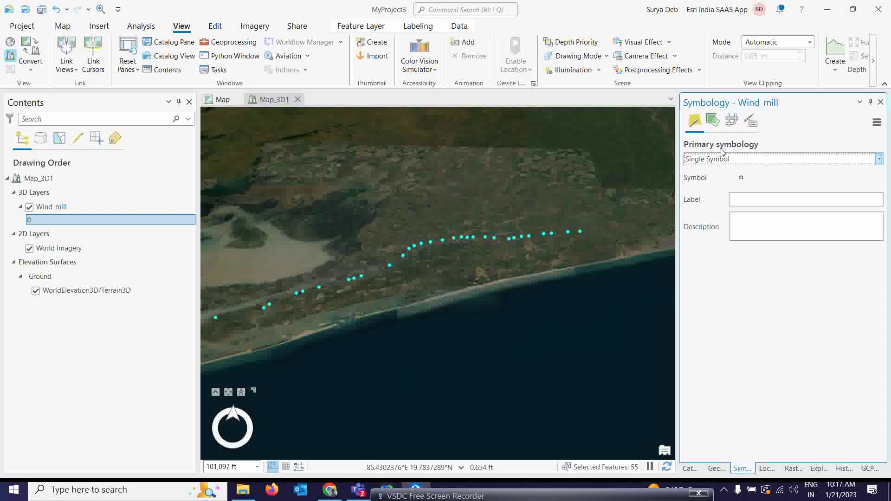
{"action": "left_click", "coordinate": [741, 177]}
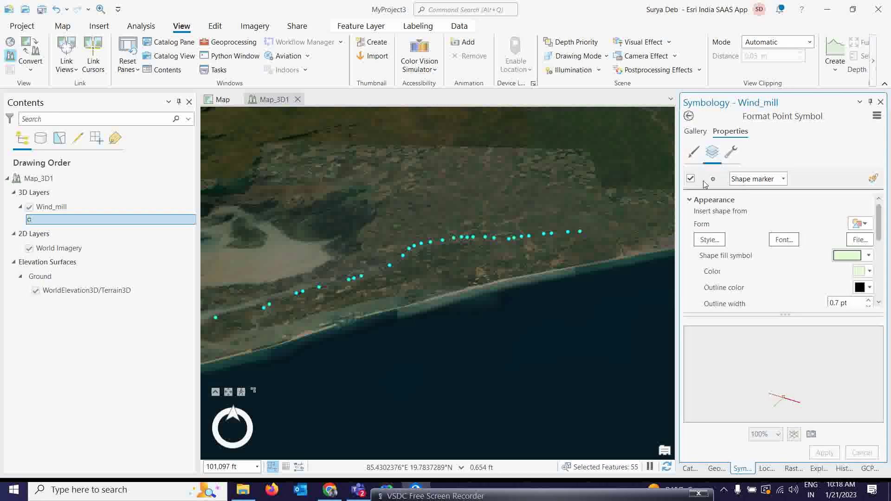
{"action": "left_click", "coordinate": [697, 132]}
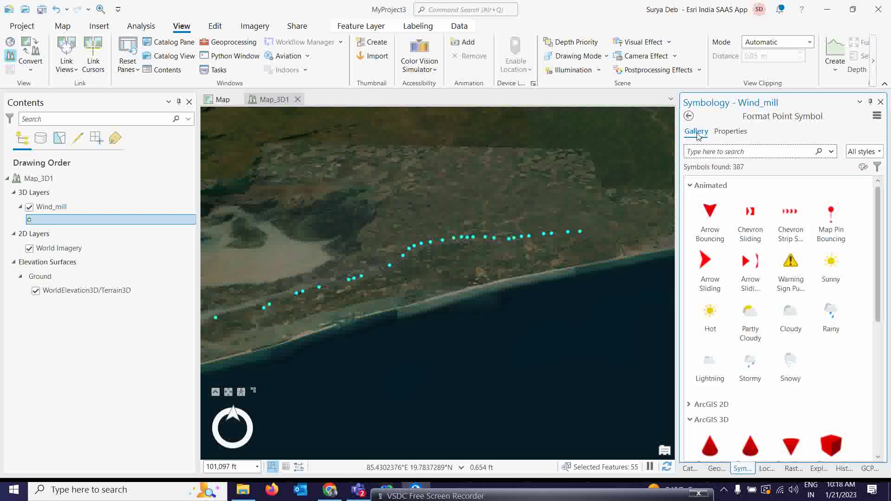
{"action": "left_click", "coordinate": [724, 150]}
{"action": "type", "text": "animated"}
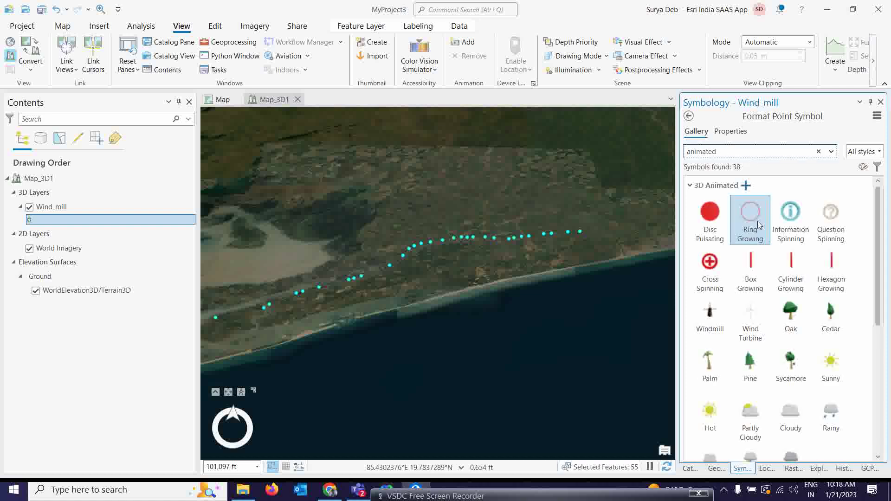
{"action": "scroll", "coordinate": [754, 265], "scroll_direction": "down", "scroll_amount": 4}
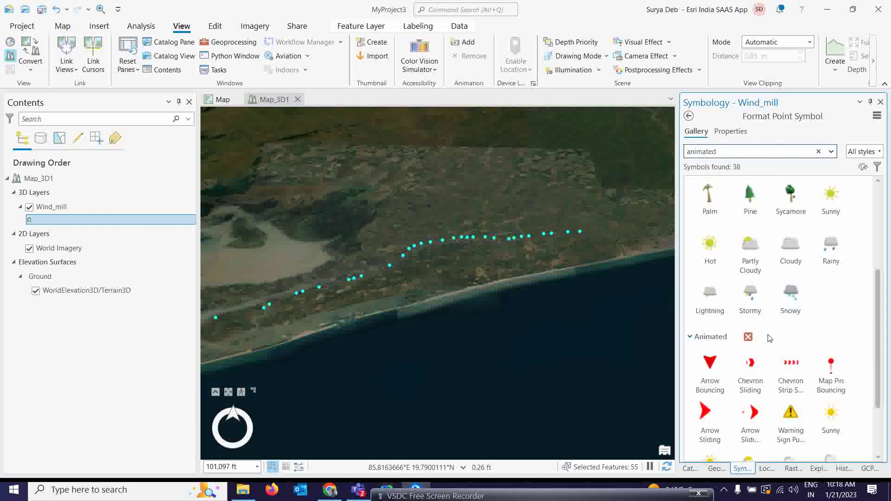
{"action": "scroll", "coordinate": [751, 353], "scroll_direction": "up", "scroll_amount": 3}
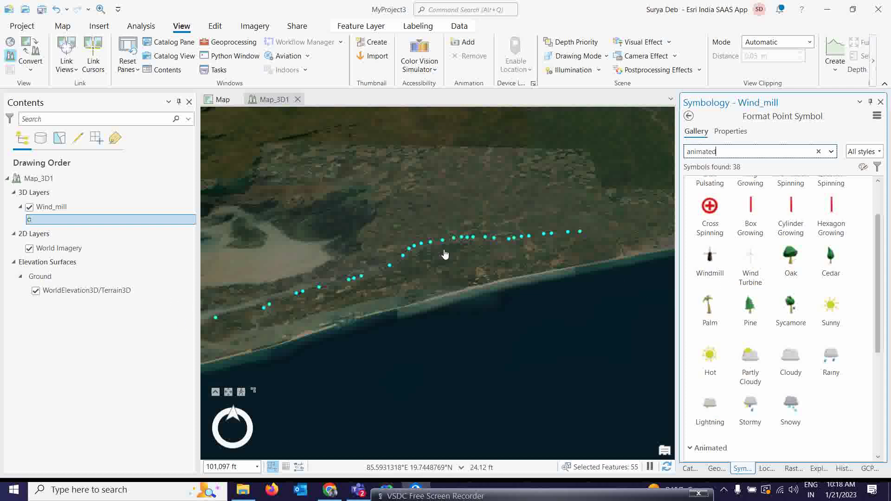
{"action": "left_click", "coordinate": [751, 263]}
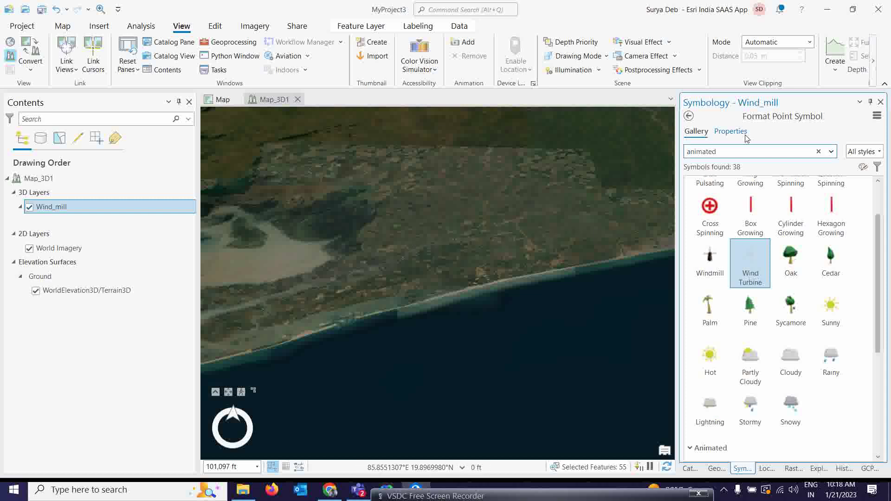
Examine the appearance and size properties of the Wind_mill layer's 3D model marker.
{"action": "left_click", "coordinate": [730, 132]}
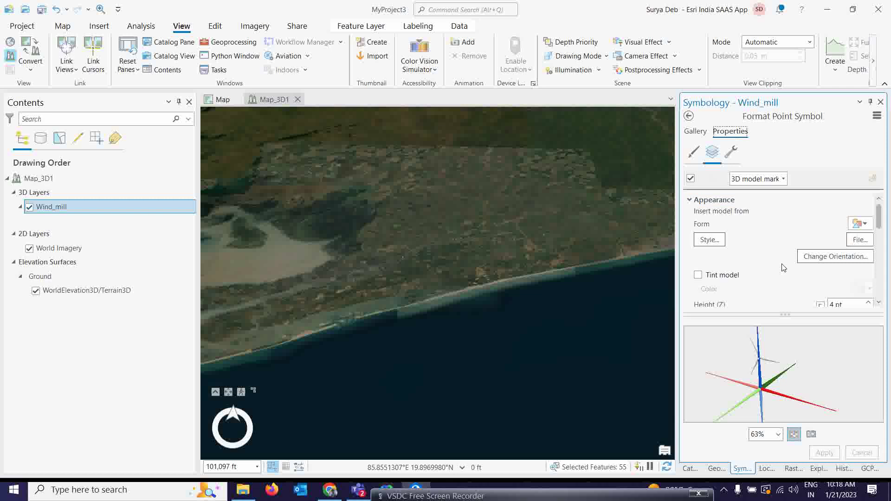
{"action": "left_click", "coordinate": [880, 303]}
{"action": "left_click", "coordinate": [881, 304]}
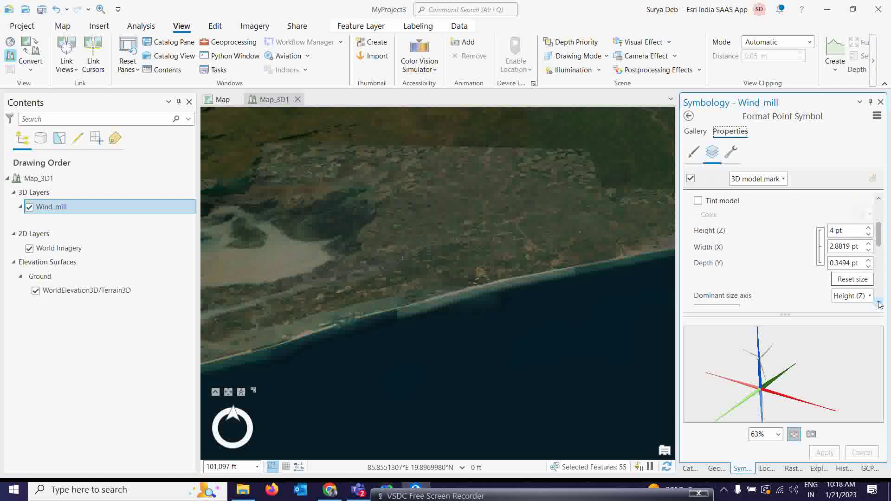
{"action": "left_click", "coordinate": [880, 304]}
{"action": "left_click", "coordinate": [880, 305]}
{"action": "left_click", "coordinate": [880, 304]}
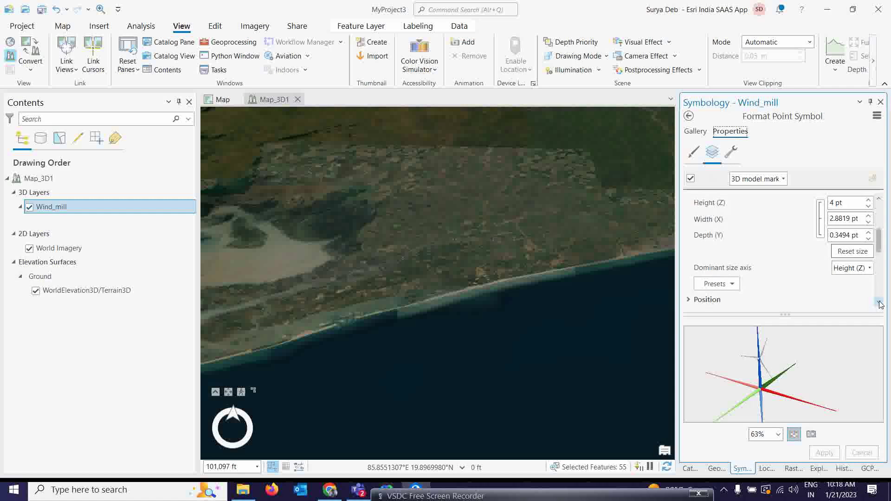
{"action": "scroll", "coordinate": [749, 274], "scroll_direction": "up", "scroll_amount": 5}
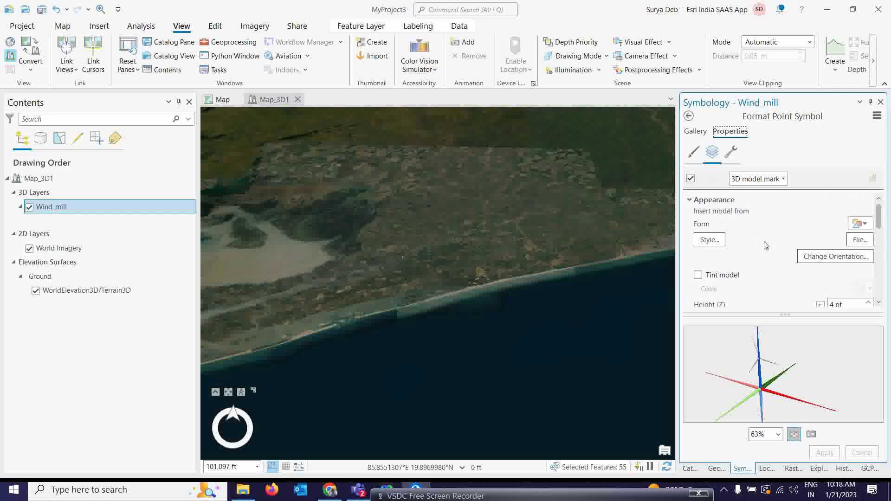
{"action": "left_click", "coordinate": [704, 132]}
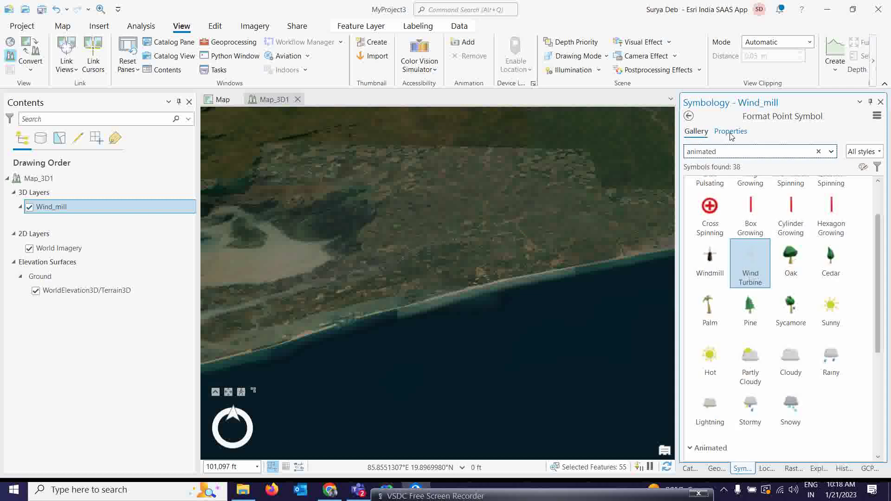
{"action": "left_click", "coordinate": [731, 133]}
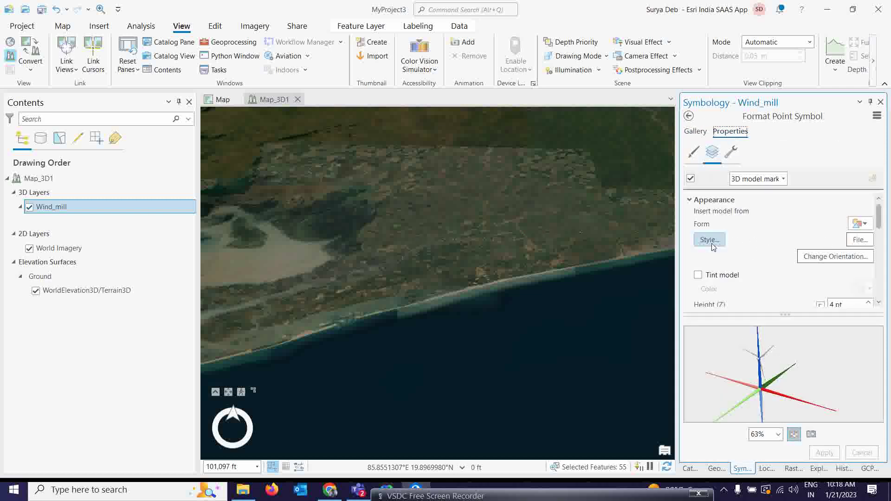
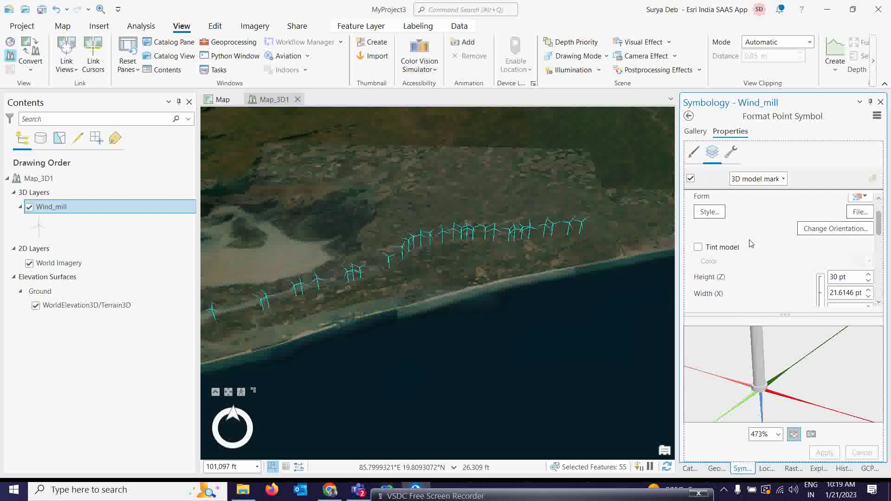
Review the Wind_mill turbine symbol's 3D marker dimensions, general symbol settings and gallery options.
{"action": "left_click_drag", "start_coordinate": [879, 232], "coordinate": [882, 249]}
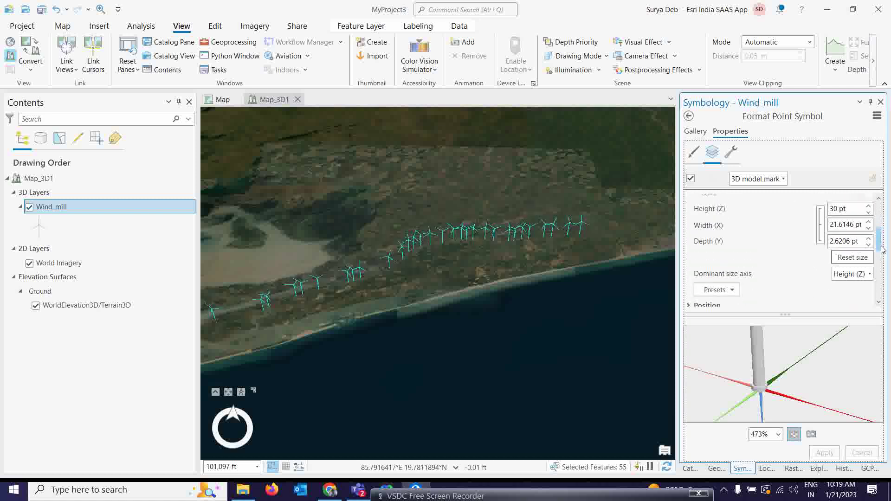
{"action": "left_click", "coordinate": [841, 258]}
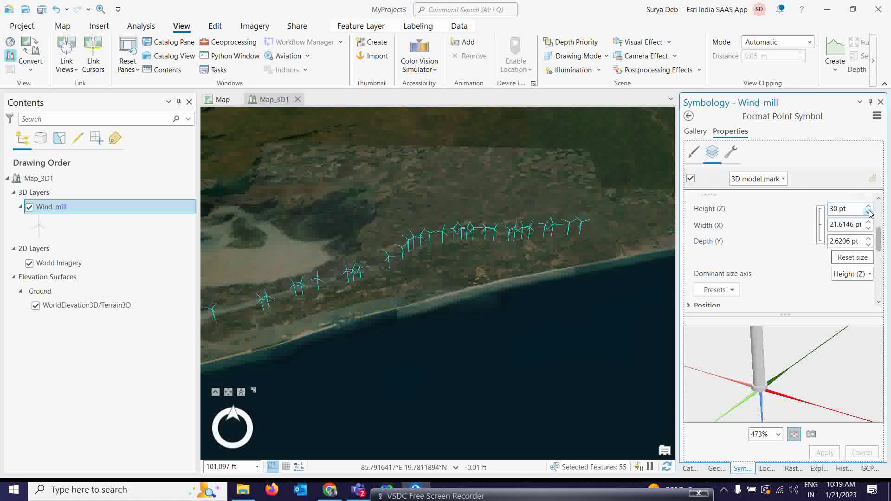
{"action": "left_click_drag", "start_coordinate": [393, 295], "coordinate": [428, 298]}
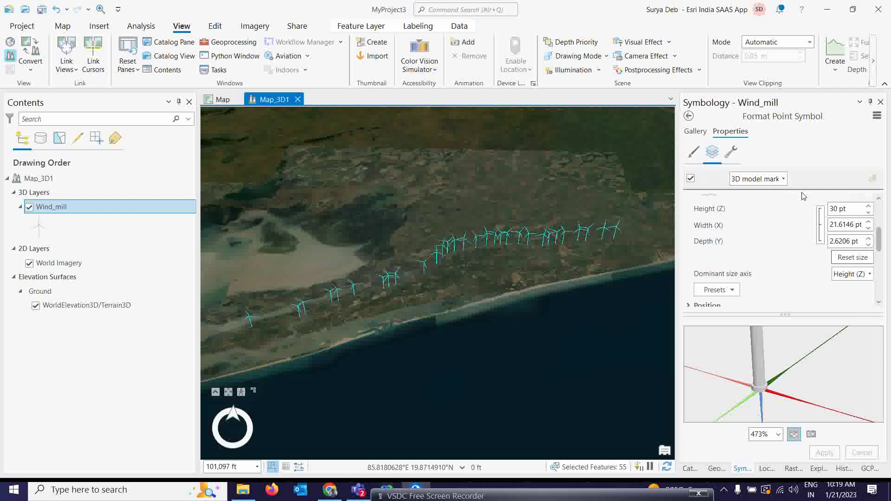
{"action": "left_click", "coordinate": [713, 157]}
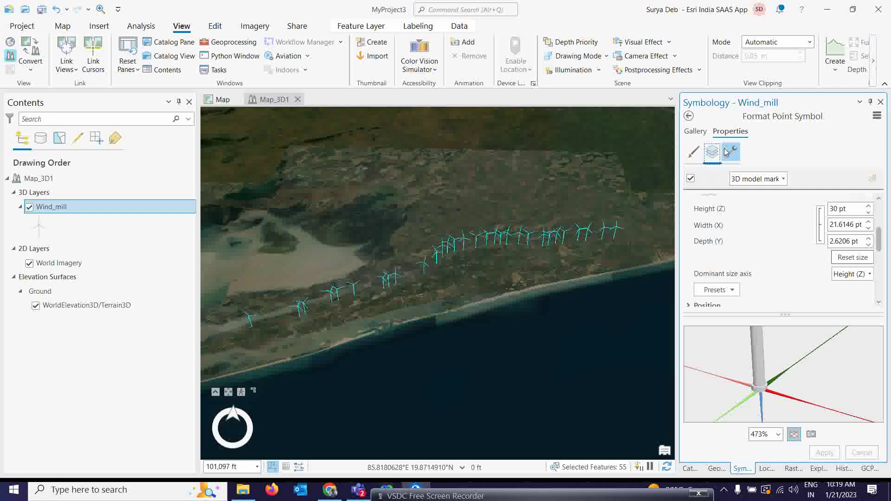
{"action": "left_click", "coordinate": [731, 154]}
{"action": "left_click", "coordinate": [694, 152]}
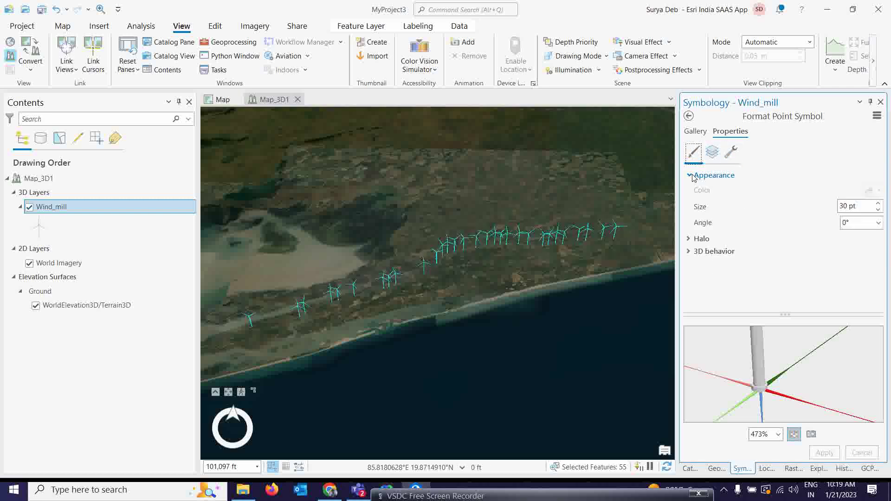
{"action": "left_click", "coordinate": [695, 132]}
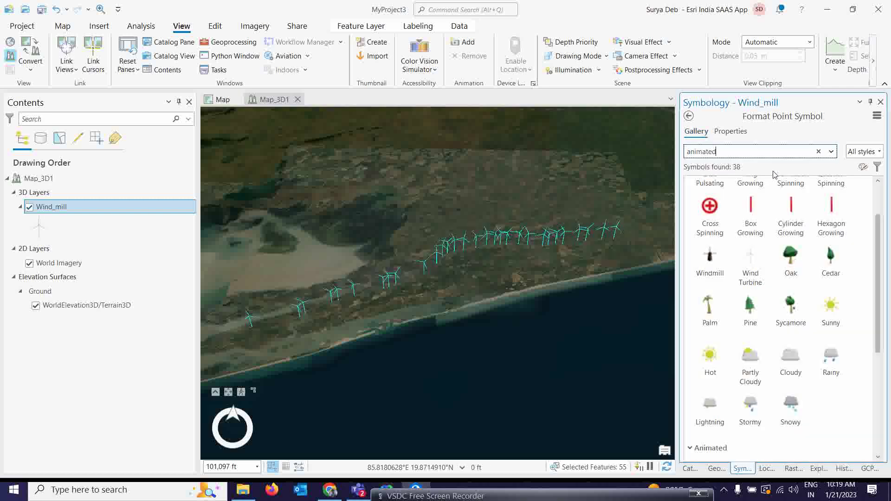
{"action": "left_click", "coordinate": [731, 133]}
{"action": "left_click", "coordinate": [712, 152]}
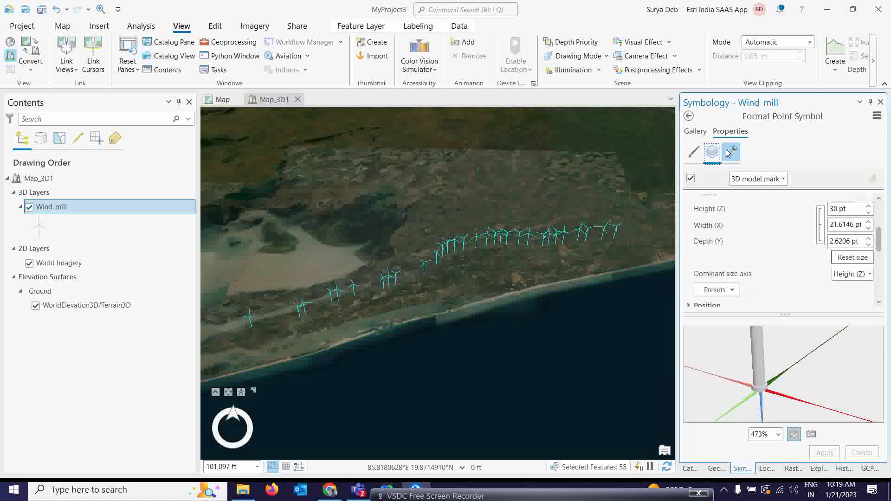
Examine the position, rotation and animation properties of the Wind_mill layer's 3D model marker.
{"action": "scroll", "coordinate": [713, 238], "scroll_direction": "down", "scroll_amount": 3}
{"action": "left_click", "coordinate": [721, 256]}
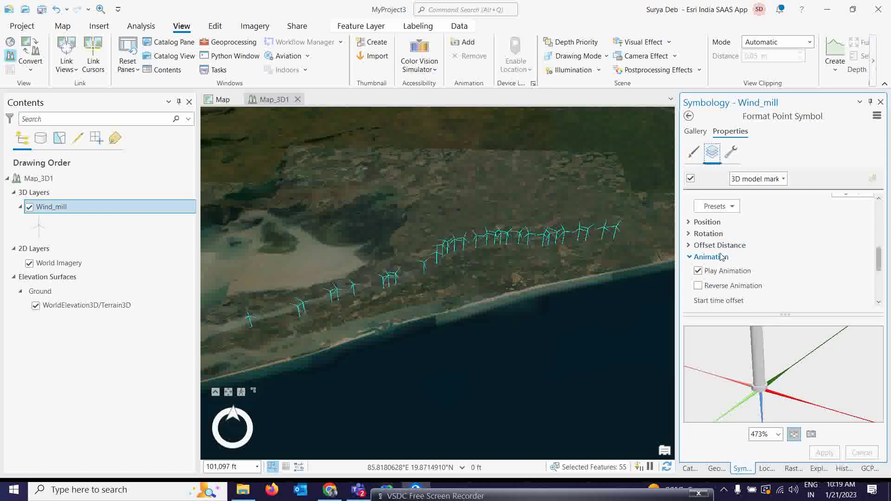
{"action": "scroll", "coordinate": [700, 240], "scroll_direction": "down", "scroll_amount": 3}
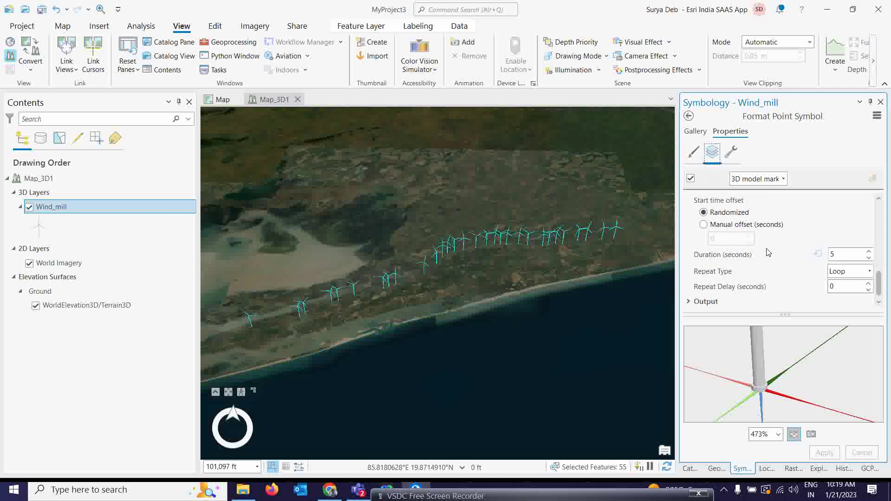
{"action": "scroll", "coordinate": [752, 255], "scroll_direction": "up", "scroll_amount": 5}
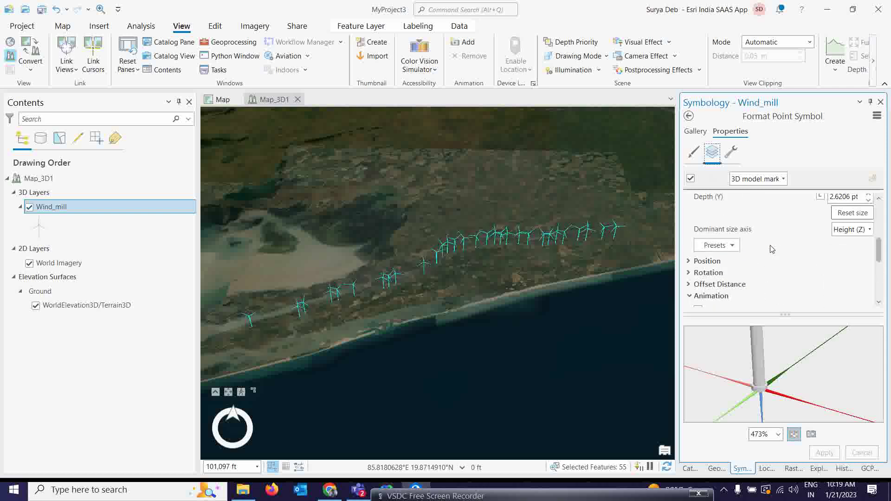
{"action": "left_click", "coordinate": [693, 274]}
{"action": "left_click", "coordinate": [748, 260]}
{"action": "scroll", "coordinate": [779, 248], "scroll_direction": "down", "scroll_amount": 6}
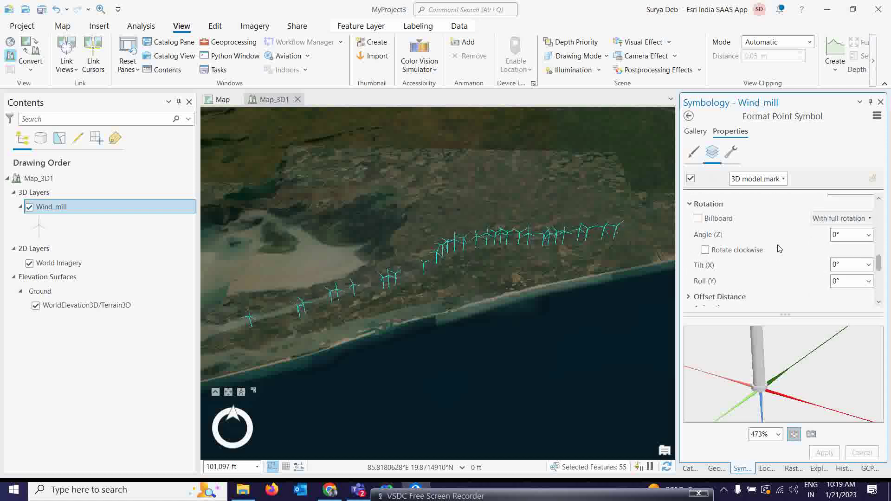
{"action": "scroll", "coordinate": [771, 259], "scroll_direction": "down", "scroll_amount": 3}
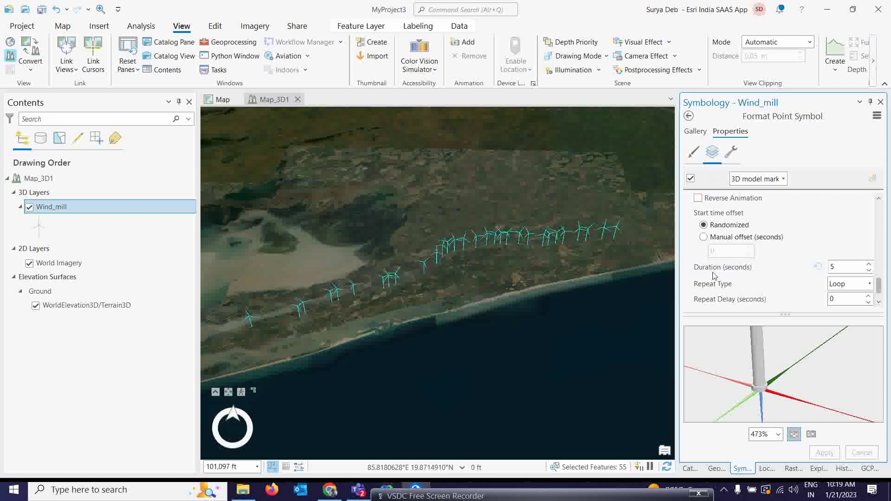
{"action": "scroll", "coordinate": [762, 253], "scroll_direction": "down", "scroll_amount": 1}
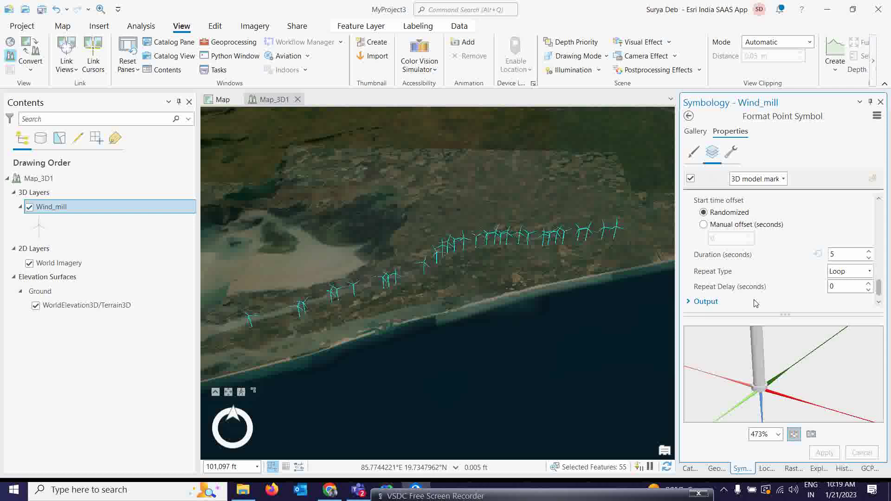
{"action": "scroll", "coordinate": [791, 267], "scroll_direction": "up", "scroll_amount": 9}
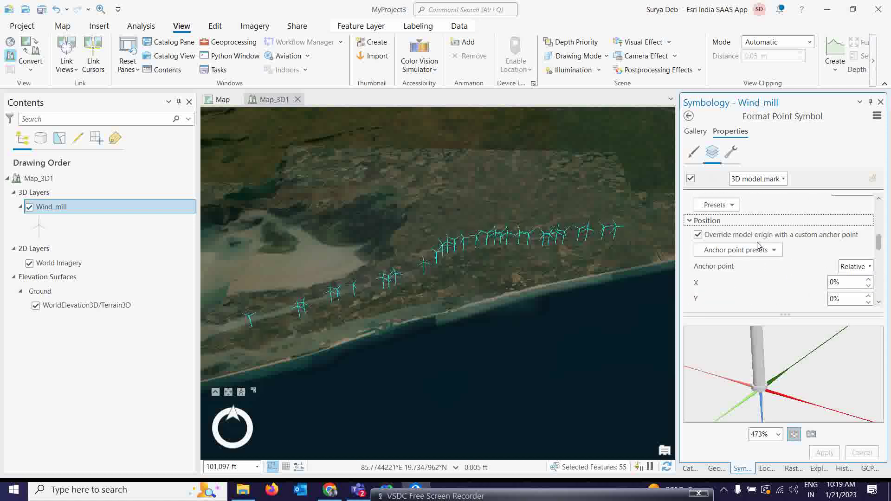
{"action": "scroll", "coordinate": [758, 246], "scroll_direction": "up", "scroll_amount": 3}
Clear the selection of the Wind_mill point features in the scene.
{"action": "scroll", "coordinate": [497, 259], "scroll_direction": "up", "scroll_amount": 3}
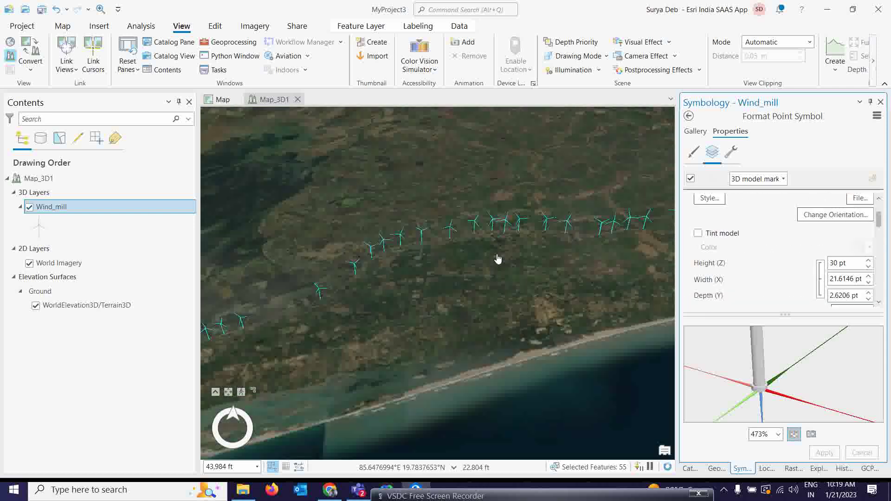
{"action": "scroll", "coordinate": [497, 259], "scroll_direction": "down", "scroll_amount": 3}
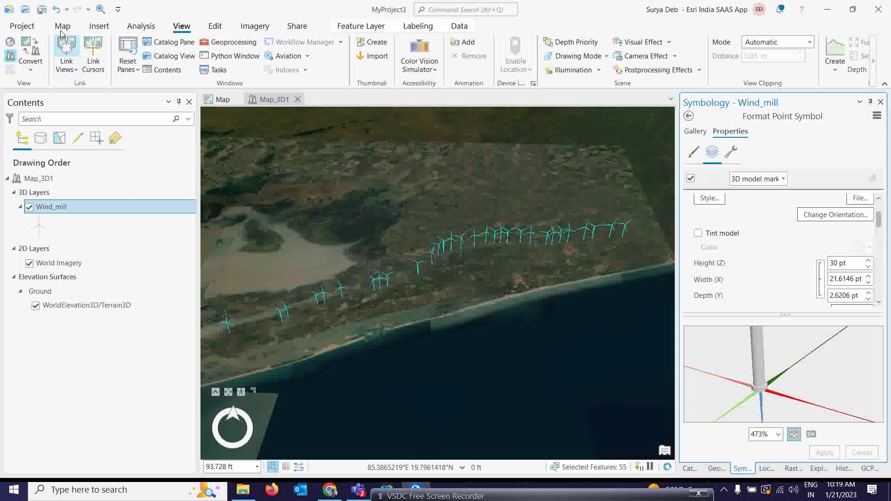
{"action": "left_click", "coordinate": [61, 28]}
{"action": "left_click", "coordinate": [450, 56]}
{"action": "scroll", "coordinate": [509, 254], "scroll_direction": "up", "scroll_amount": 3}
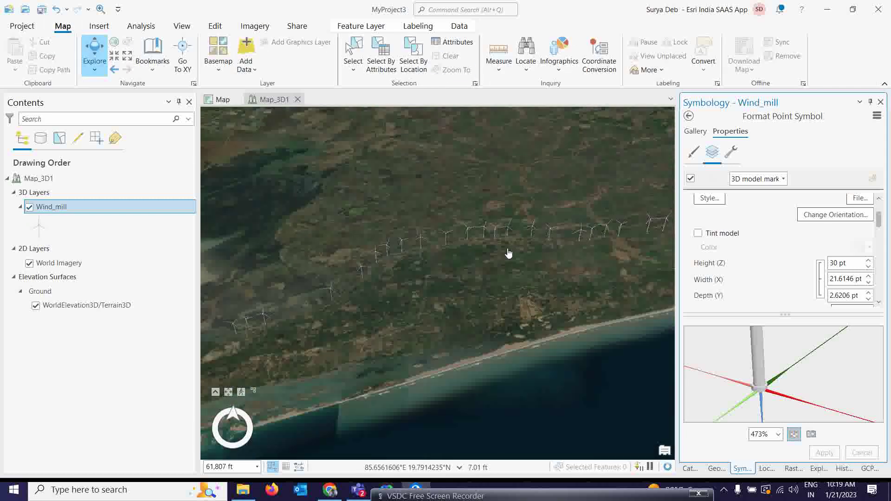
Enlarge the wind turbine marker proportionally to a width of 51 pt and apply the new size to the Wind_mill layer.
{"action": "scroll", "coordinate": [796, 257], "scroll_direction": "down", "scroll_amount": 3}
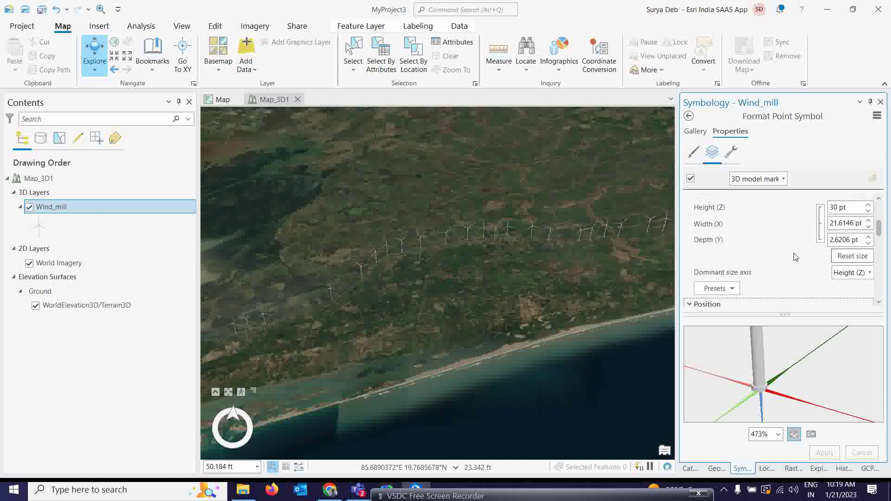
{"action": "left_click", "coordinate": [869, 238]}
{"action": "left_click", "coordinate": [869, 237]}
{"action": "left_click", "coordinate": [868, 238]}
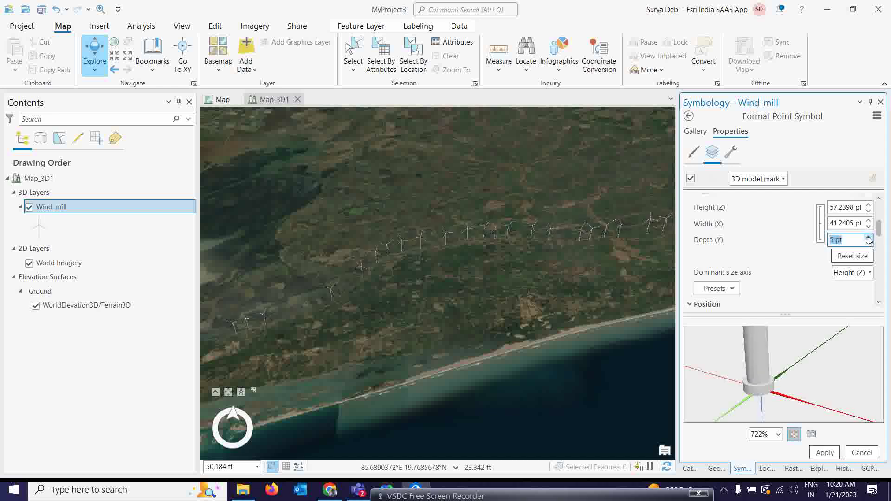
{"action": "left_click", "coordinate": [869, 237]}
{"action": "left_click", "coordinate": [868, 221]}
{"action": "left_click", "coordinate": [868, 221]}
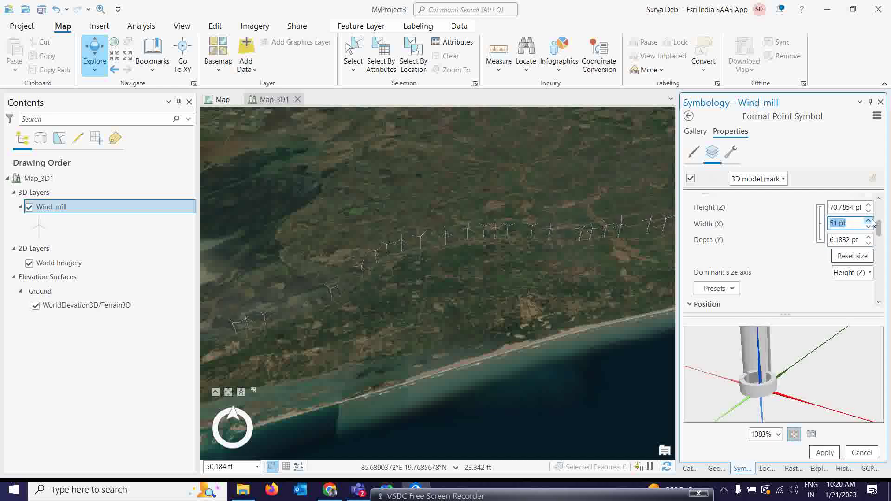
{"action": "left_click", "coordinate": [825, 453]}
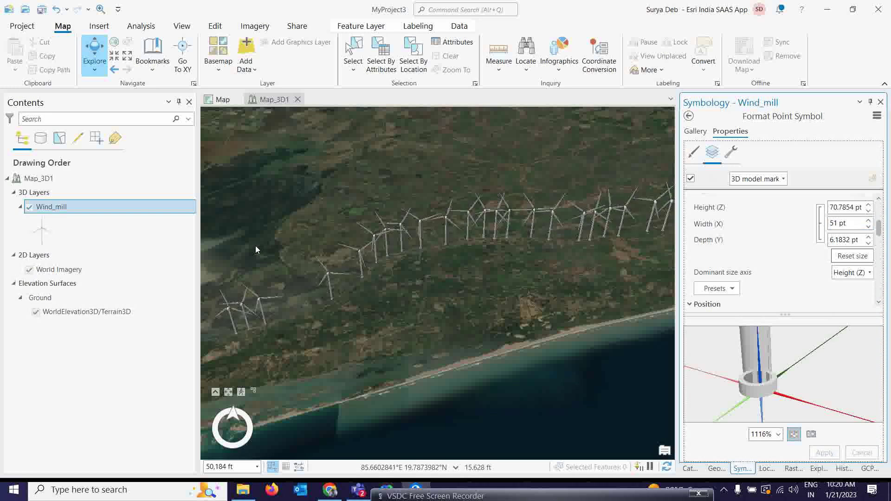
Inspect the enlarged wind turbines along the coast, both close up and from farther away.
{"action": "scroll", "coordinate": [390, 263], "scroll_direction": "down", "scroll_amount": 2}
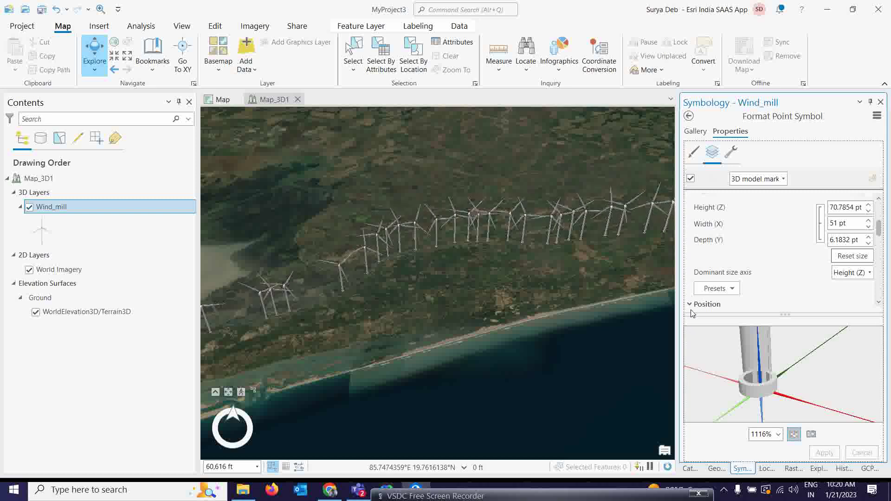
{"action": "scroll", "coordinate": [442, 258], "scroll_direction": "down", "scroll_amount": 1}
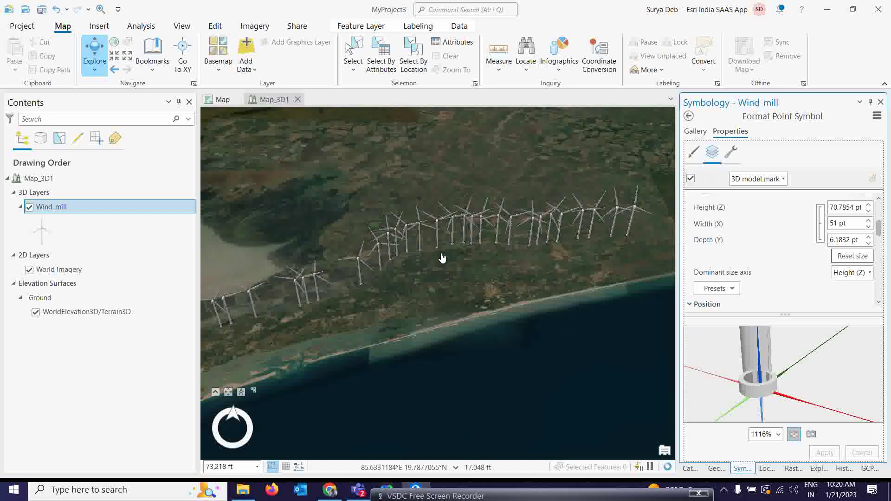
{"action": "left_click_drag", "start_coordinate": [414, 298], "coordinate": [541, 263]}
{"action": "scroll", "coordinate": [447, 279], "scroll_direction": "down", "scroll_amount": 2}
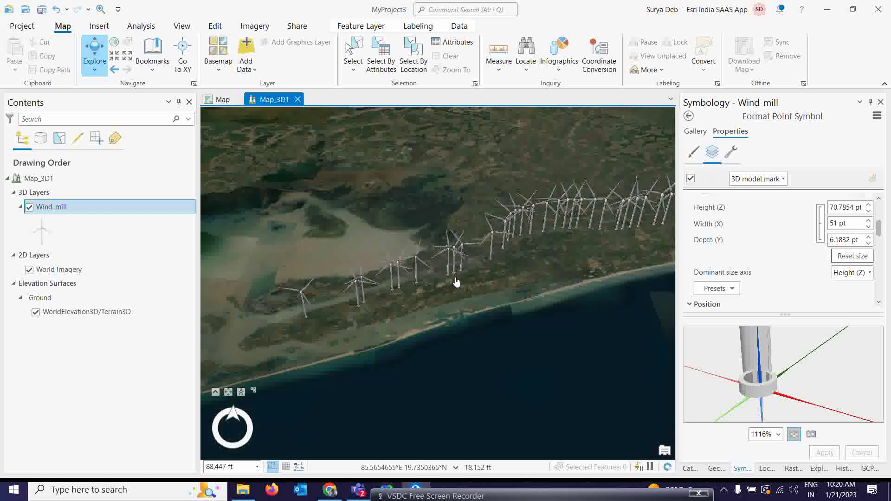
{"action": "scroll", "coordinate": [509, 260], "scroll_direction": "up", "scroll_amount": 3}
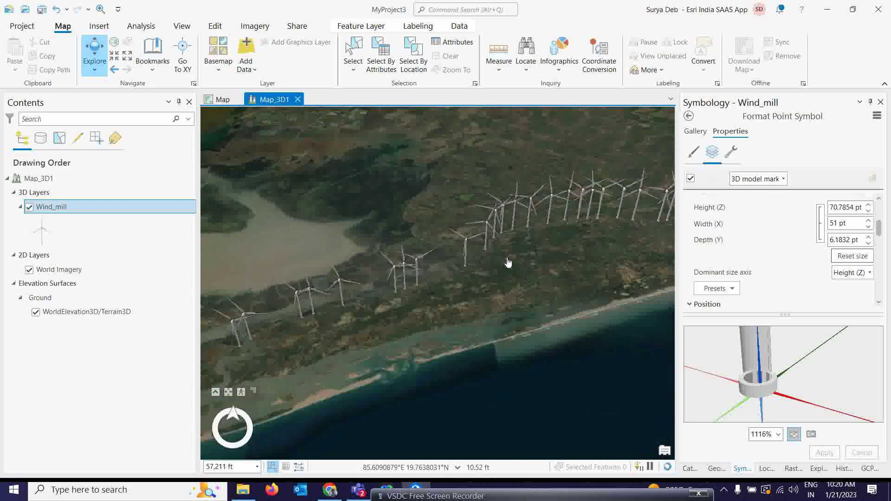
{"action": "scroll", "coordinate": [572, 228], "scroll_direction": "up", "scroll_amount": 5}
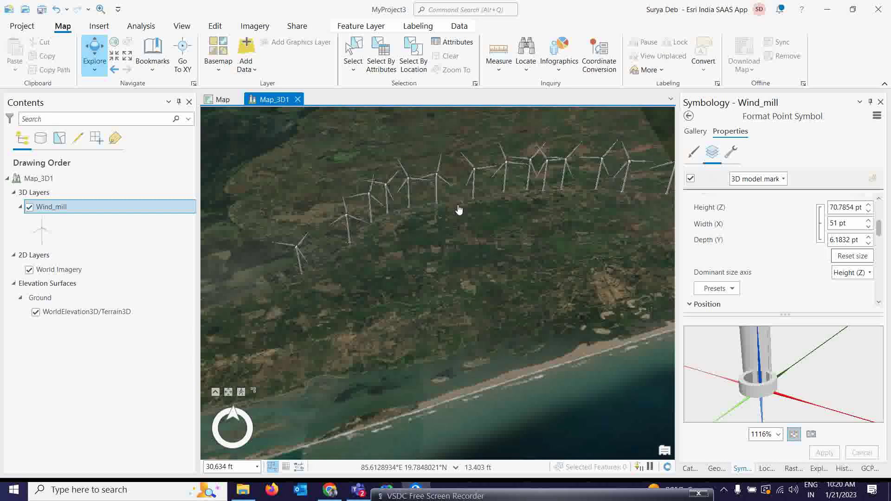
{"action": "left_click_drag", "start_coordinate": [667, 201], "coordinate": [408, 223]}
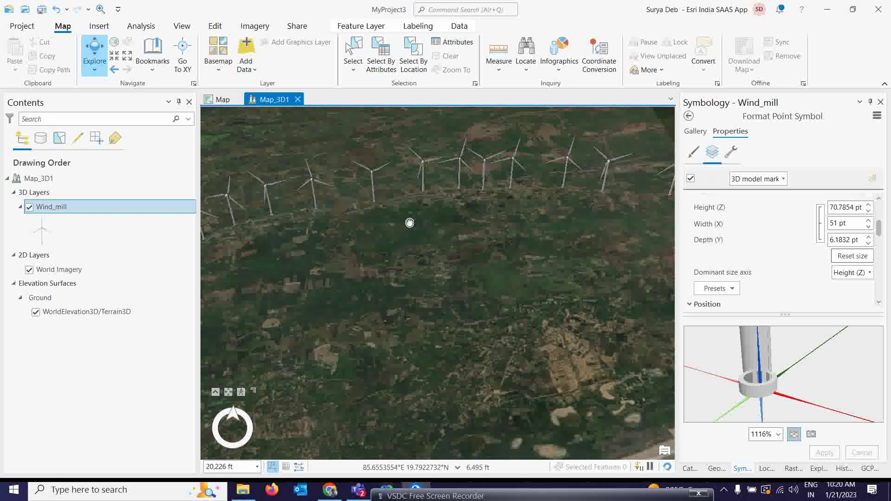
{"action": "left_click_drag", "start_coordinate": [647, 229], "coordinate": [329, 264]}
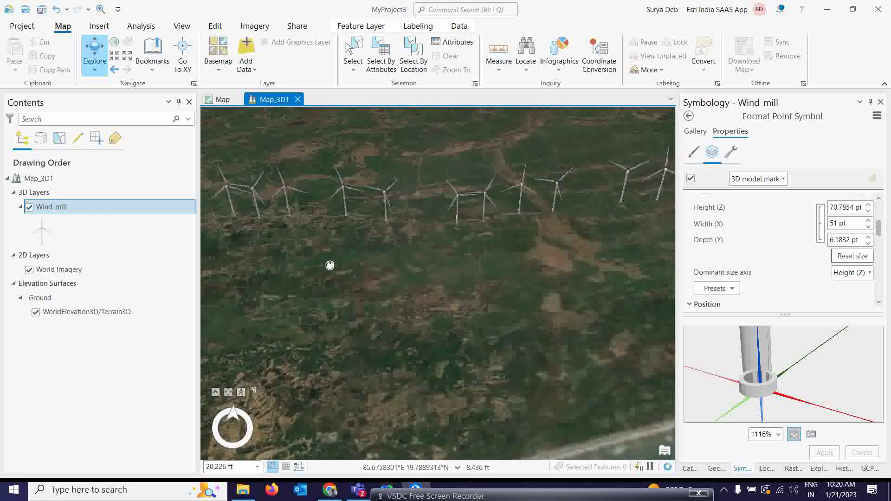
{"action": "left_click_drag", "start_coordinate": [611, 281], "coordinate": [432, 281]}
{"action": "scroll", "coordinate": [559, 274], "scroll_direction": "down", "scroll_amount": 3}
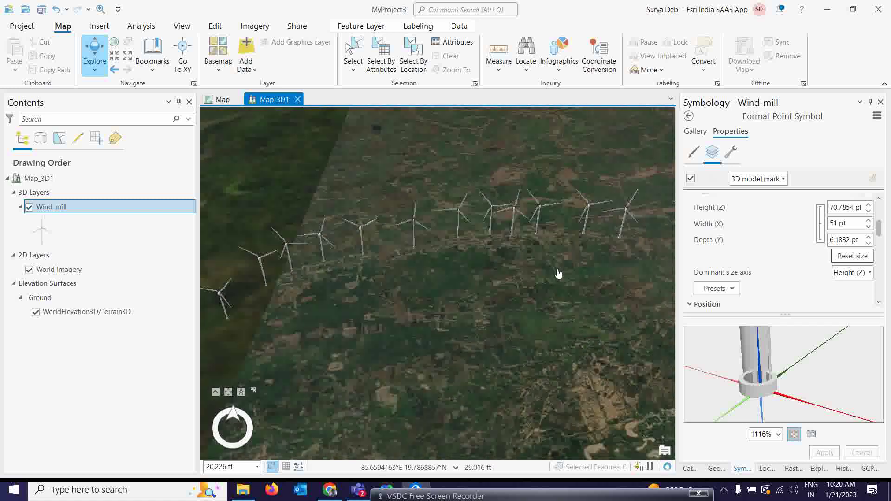
{"action": "scroll", "coordinate": [515, 285], "scroll_direction": "down", "scroll_amount": 4}
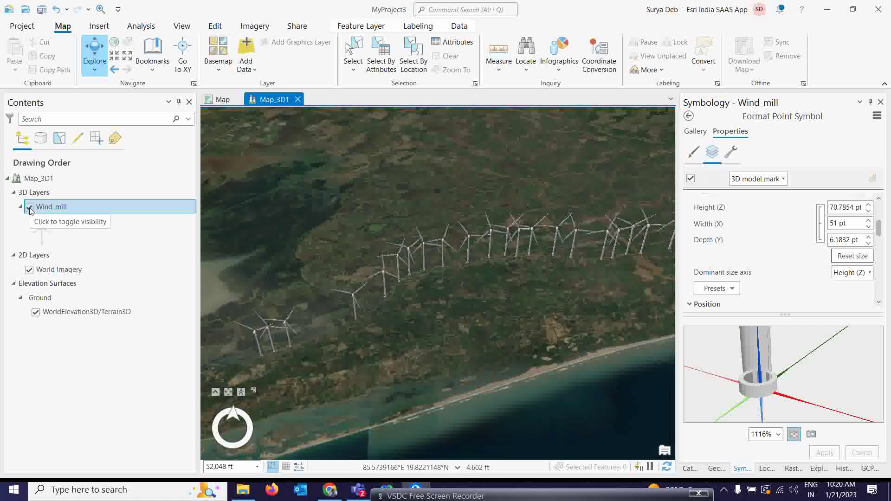
Hide the Wind_mill layer and show the portal's Living Atlas items in the catalog.
{"action": "mouse_move", "coordinate": [449, 482]}
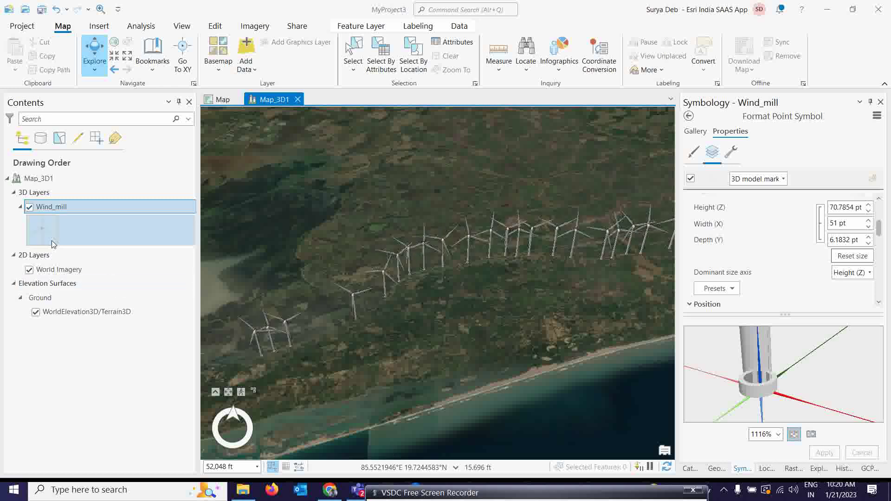
{"action": "left_click", "coordinate": [29, 207]}
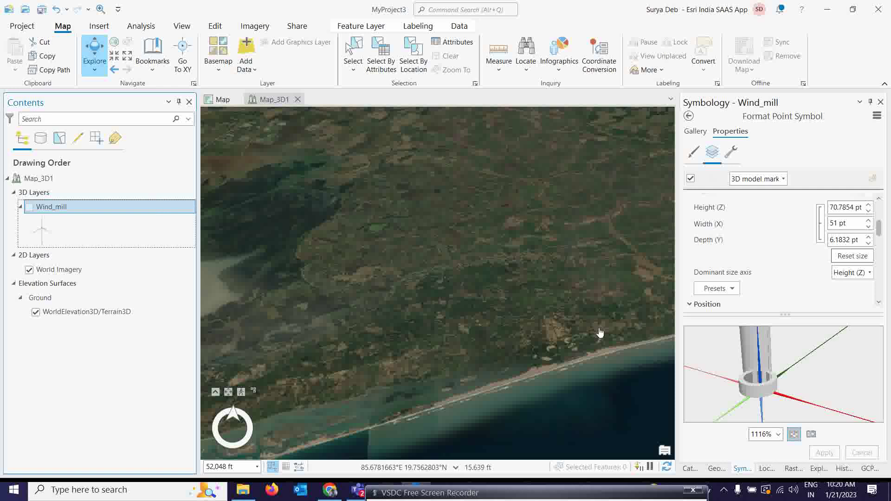
{"action": "left_click", "coordinate": [690, 469]}
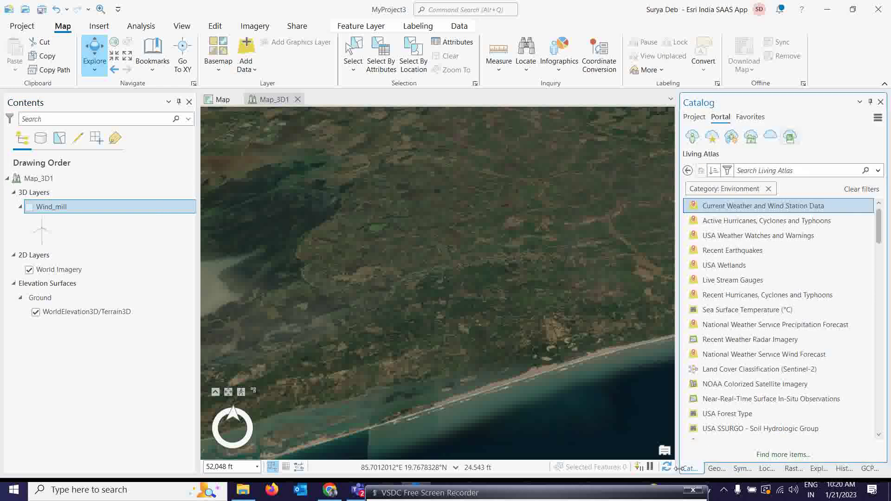
{"action": "left_click", "coordinate": [793, 141]}
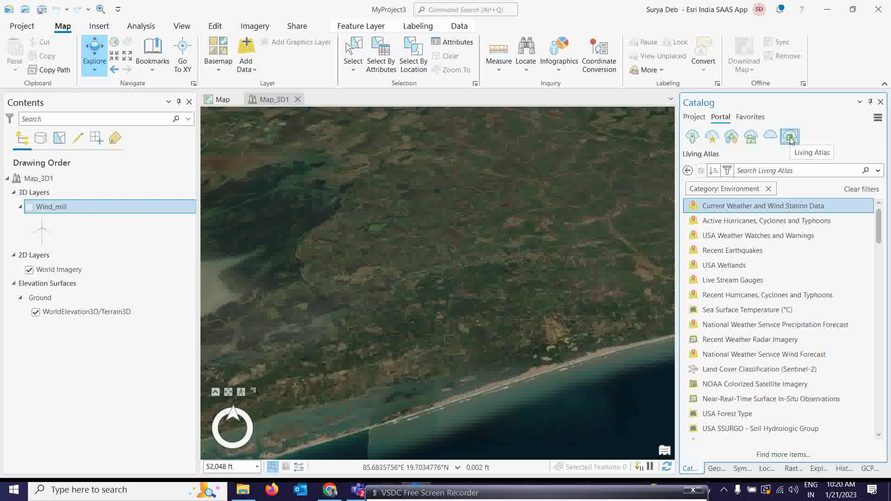
Add the Current Weather and Wind Station Data layer from the Living Atlas Environment category to the current scene.
{"action": "left_click", "coordinate": [727, 170]}
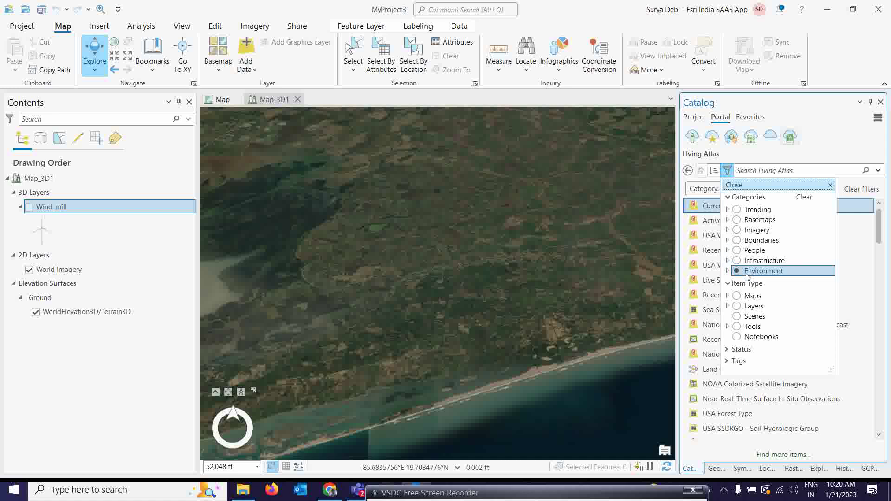
{"action": "left_click", "coordinate": [813, 112]}
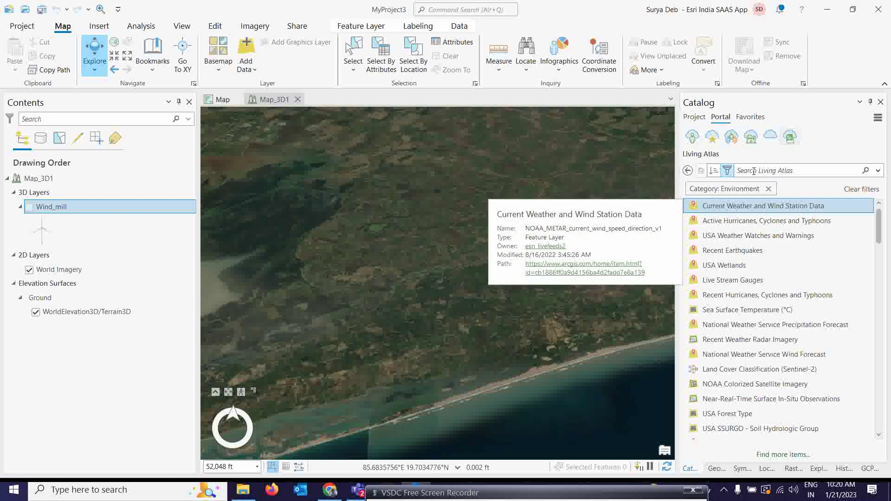
{"action": "mouse_move", "coordinate": [816, 214]}
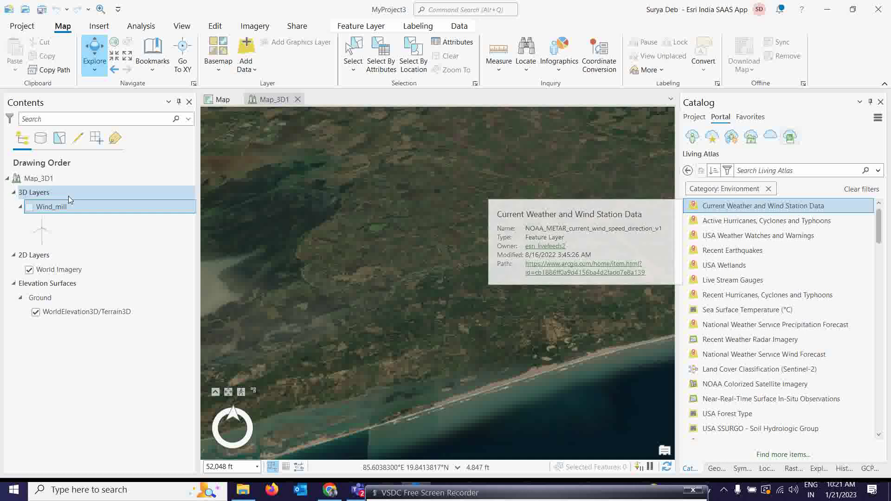
{"action": "right_click", "coordinate": [710, 215]}
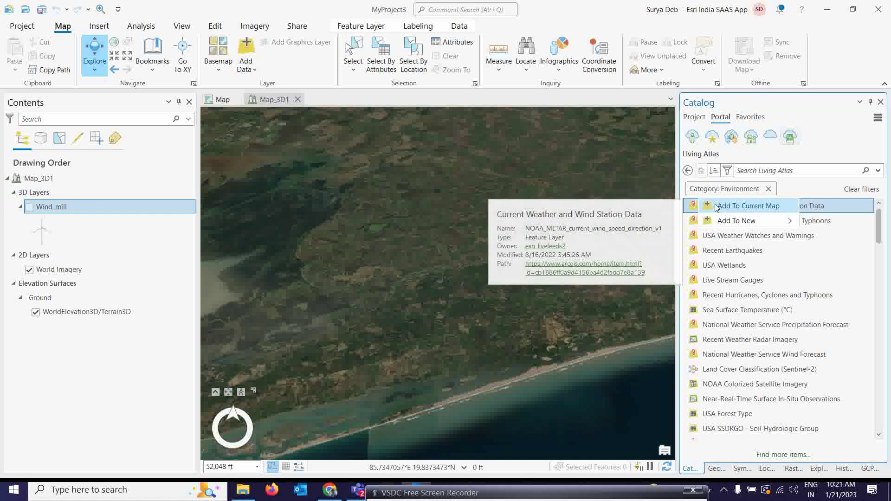
{"action": "left_click", "coordinate": [706, 209]}
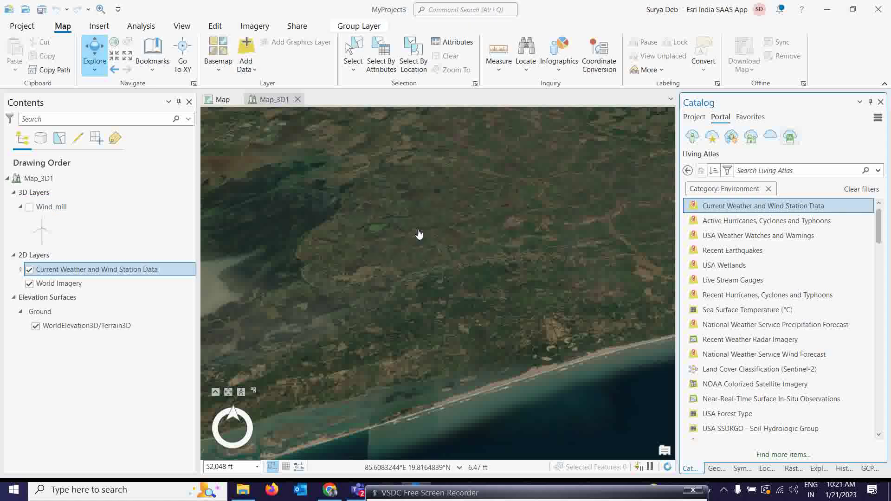
Expand the Current Weather and Wind Station Data layer and move it into the 3D Layers group above Wind_mill.
{"action": "left_click", "coordinate": [21, 270]}
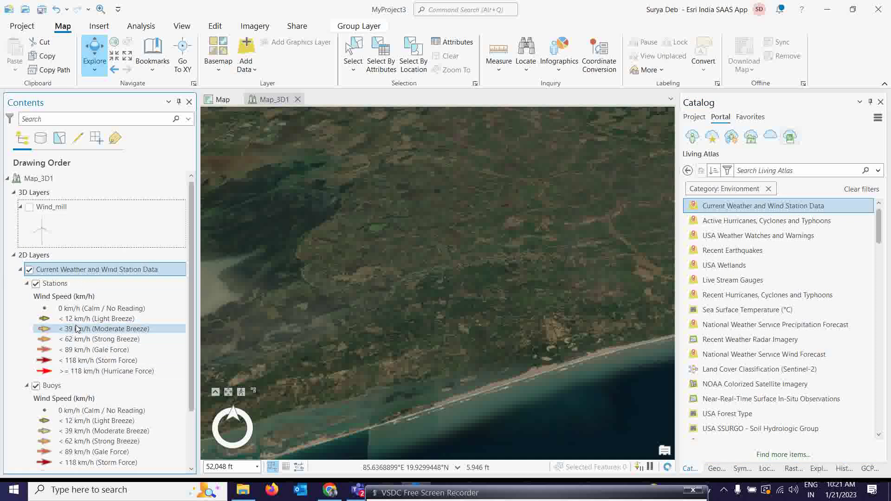
{"action": "left_click", "coordinate": [55, 271]}
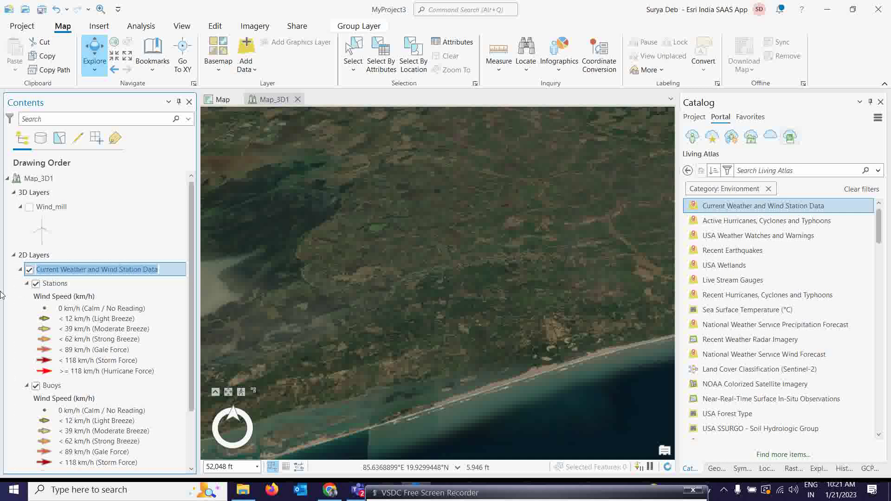
{"action": "key", "text": "Escape"}
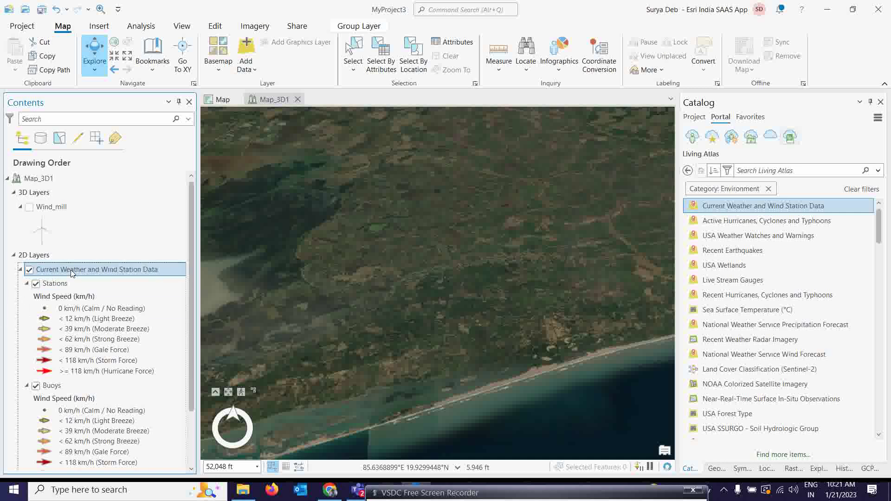
{"action": "left_click_drag", "start_coordinate": [72, 272], "coordinate": [50, 209]}
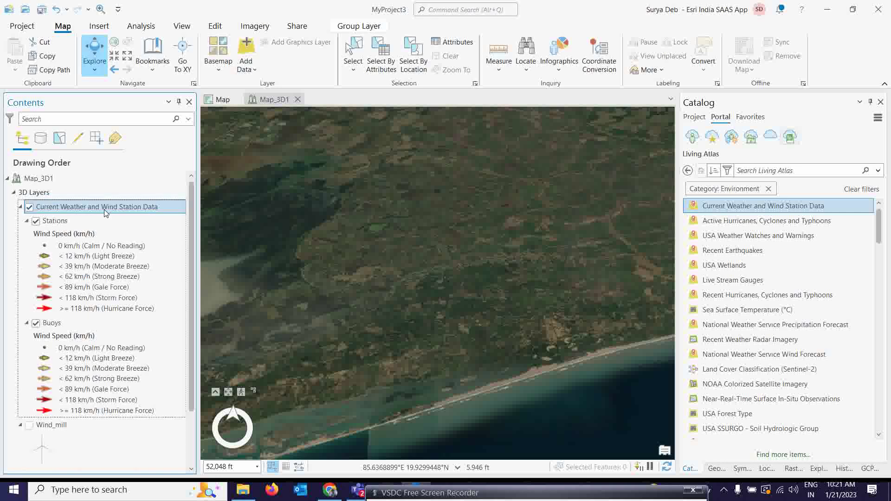
Apply the animated Arrow Sliding Wrap symbol to all wind speed classes of the Stations sublayer, and hide the Buoys sublayer.
{"action": "left_click", "coordinate": [46, 234]}
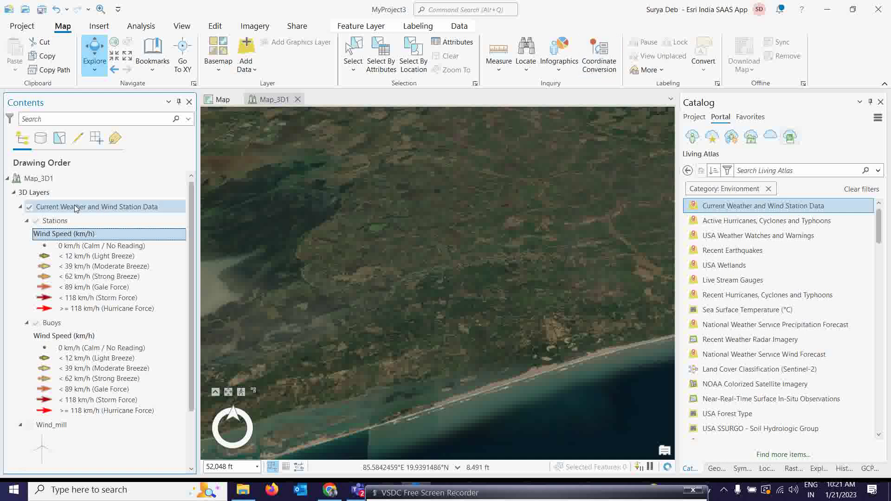
{"action": "left_click", "coordinate": [361, 26]}
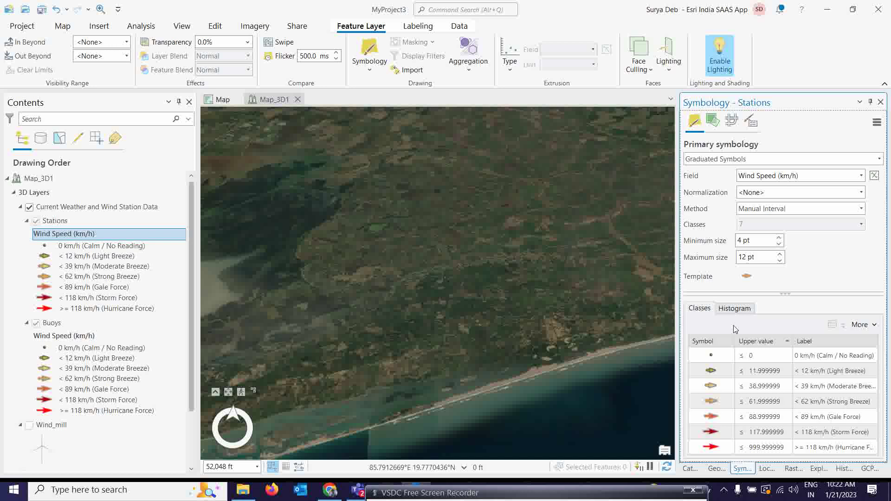
{"action": "left_click", "coordinate": [862, 324]}
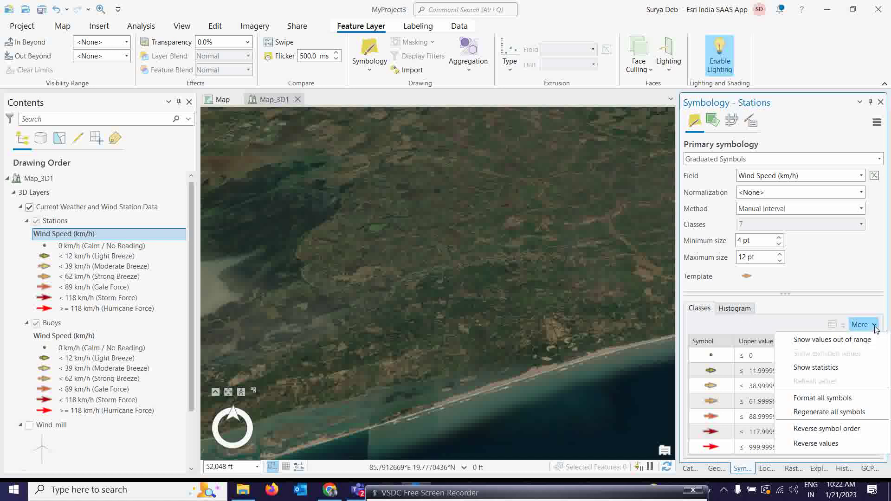
{"action": "left_click", "coordinate": [828, 405]}
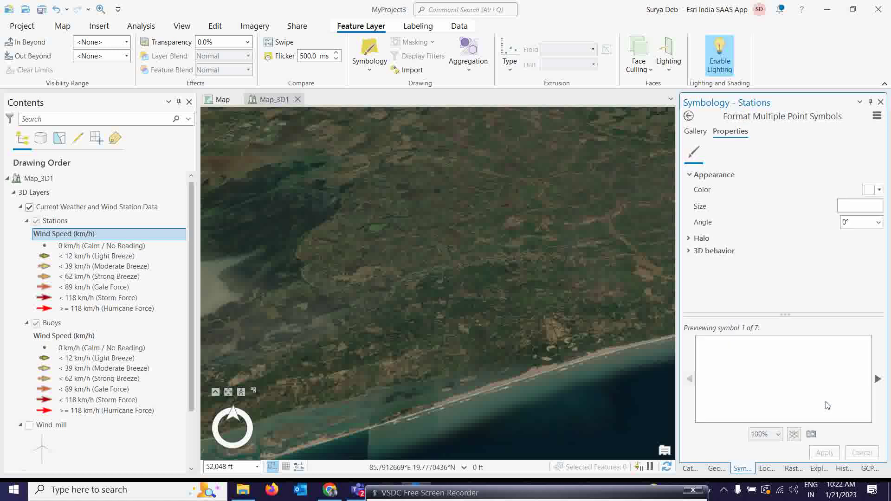
{"action": "left_click", "coordinate": [695, 133]}
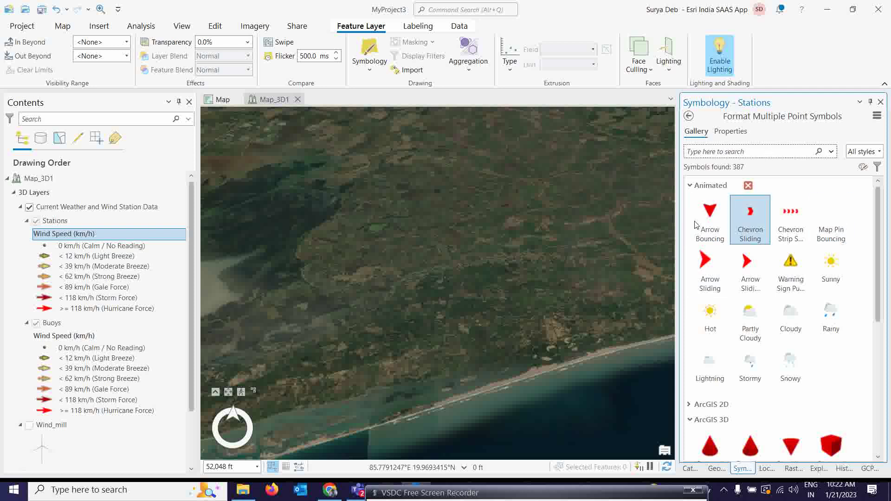
{"action": "scroll", "coordinate": [549, 289], "scroll_direction": "down", "scroll_amount": 3}
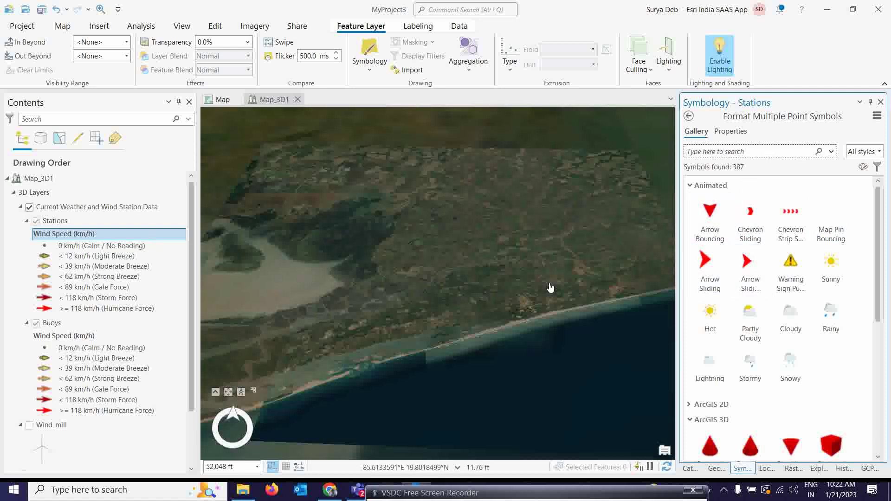
{"action": "left_click", "coordinate": [502, 221]}
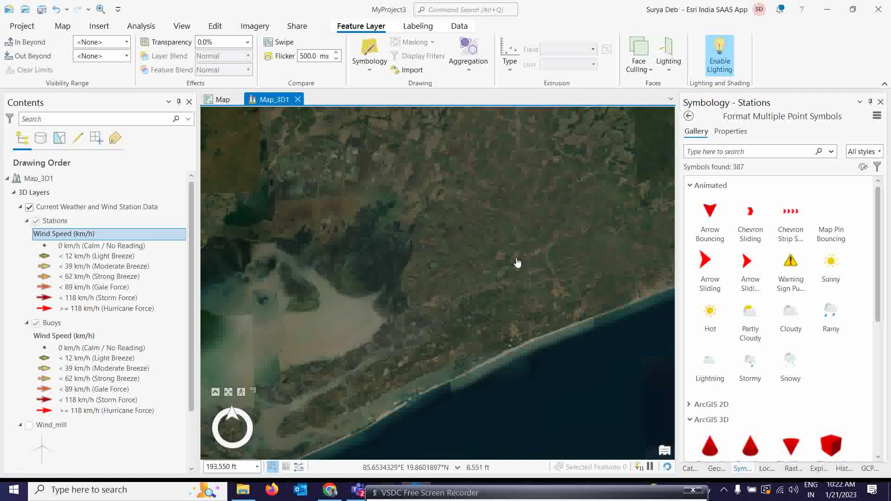
{"action": "scroll", "coordinate": [523, 261], "scroll_direction": "down", "scroll_amount": 5}
{"action": "left_click_drag", "start_coordinate": [397, 260], "coordinate": [556, 293]}
{"action": "scroll", "coordinate": [539, 289], "scroll_direction": "down", "scroll_amount": 3}
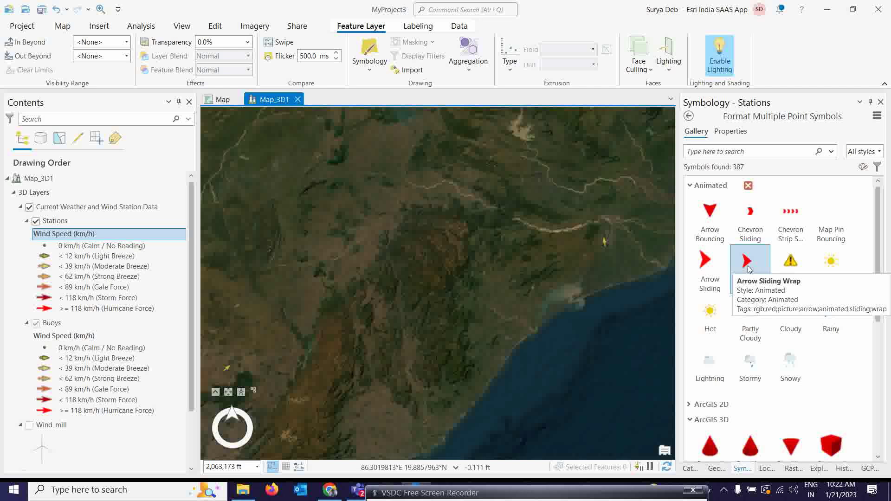
{"action": "left_click", "coordinate": [748, 268]}
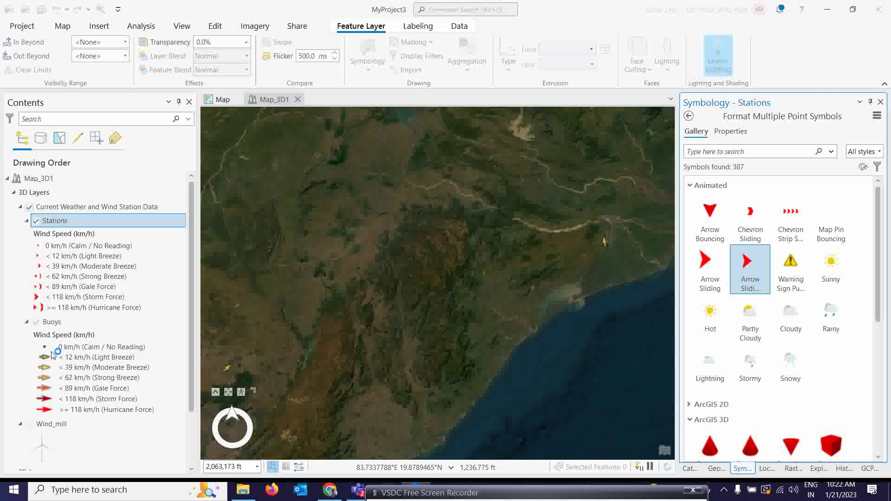
{"action": "left_click", "coordinate": [35, 323]}
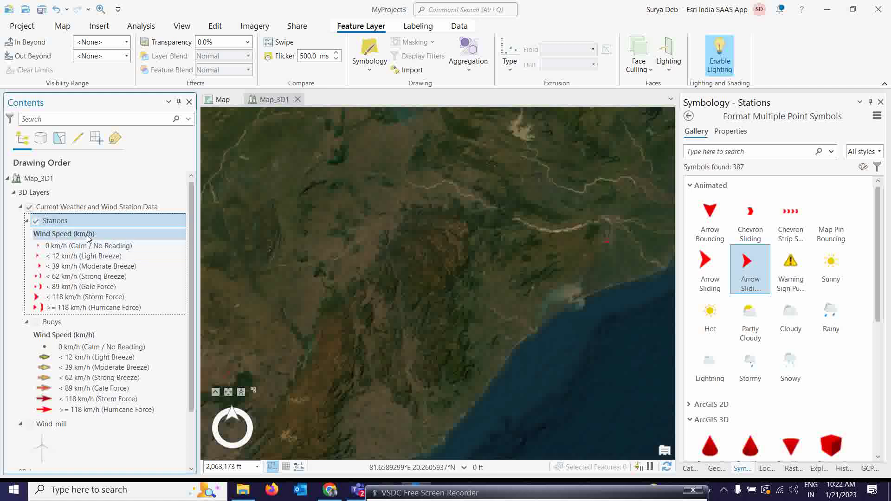
Examine the animated station arrows across India and neighbouring regions, and read the weather pop-up of the Calcutta/Dum Dum station.
{"action": "scroll", "coordinate": [529, 248], "scroll_direction": "down", "scroll_amount": 2}
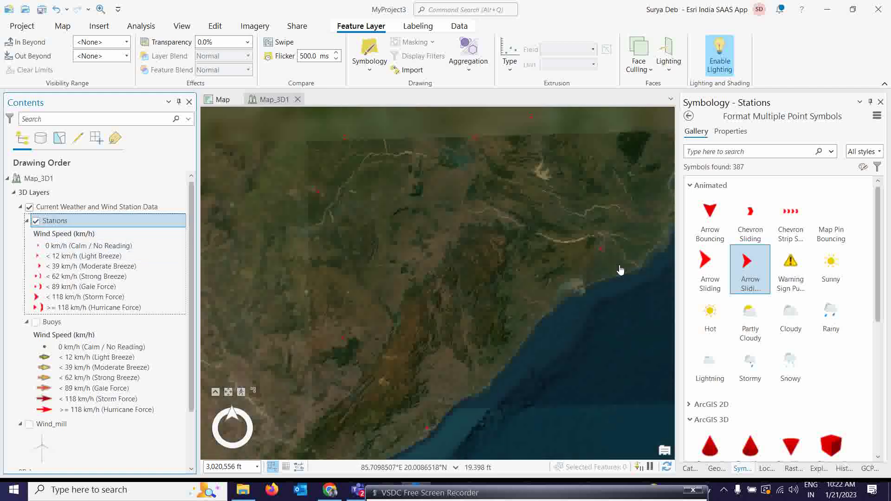
{"action": "scroll", "coordinate": [589, 288], "scroll_direction": "down", "scroll_amount": 2}
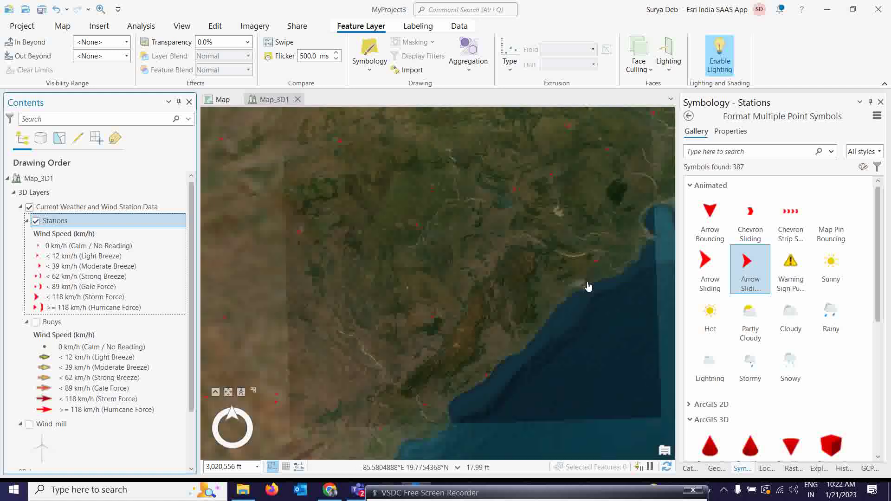
{"action": "scroll", "coordinate": [589, 288], "scroll_direction": "down", "scroll_amount": 3}
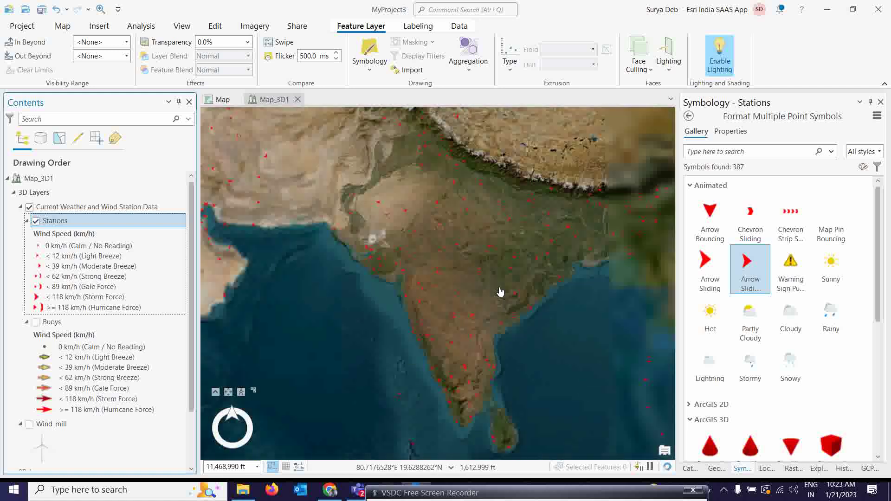
{"action": "scroll", "coordinate": [500, 292], "scroll_direction": "down", "scroll_amount": 3}
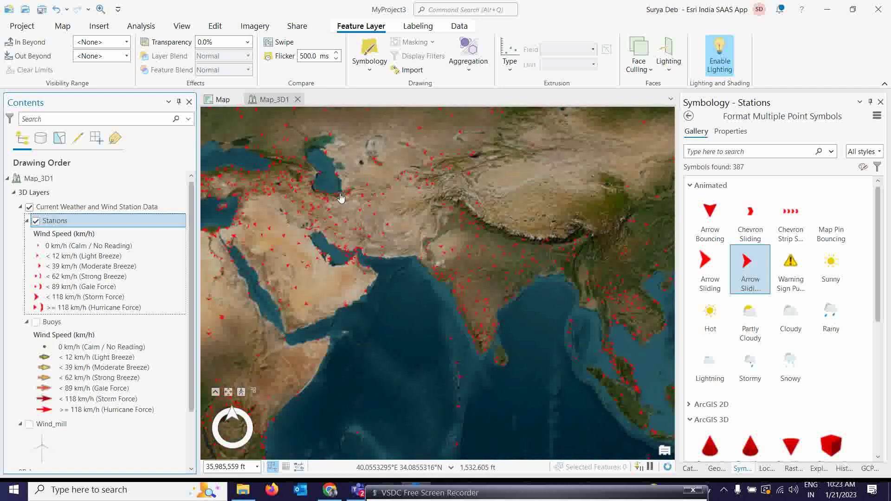
{"action": "left_click_drag", "start_coordinate": [363, 214], "coordinate": [461, 217]}
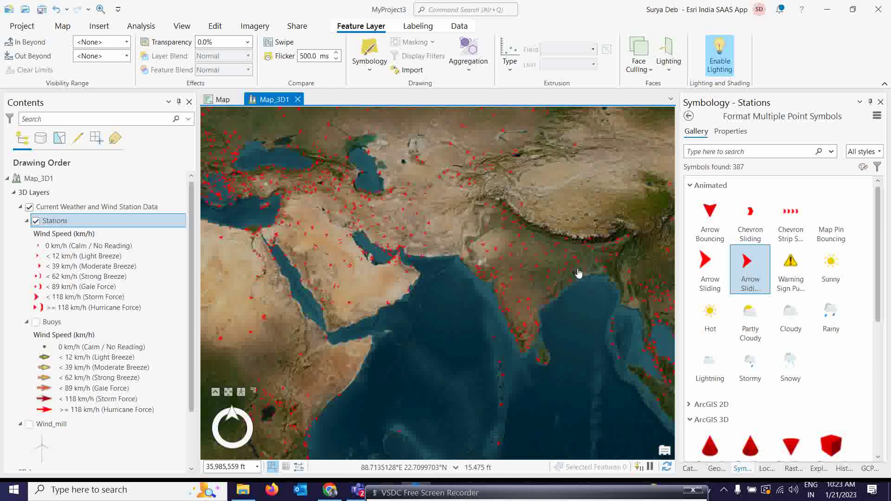
{"action": "scroll", "coordinate": [587, 272], "scroll_direction": "up", "scroll_amount": 5}
{"action": "scroll", "coordinate": [608, 273], "scroll_direction": "up", "scroll_amount": 3}
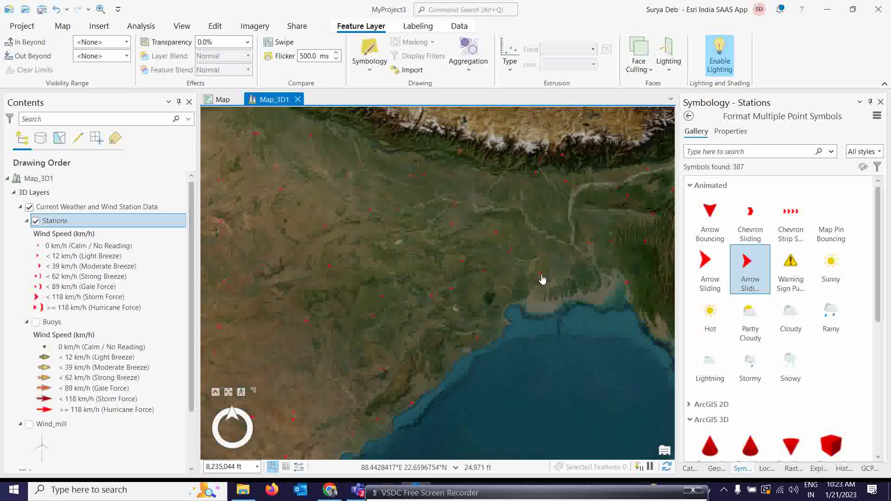
{"action": "left_click", "coordinate": [543, 278]}
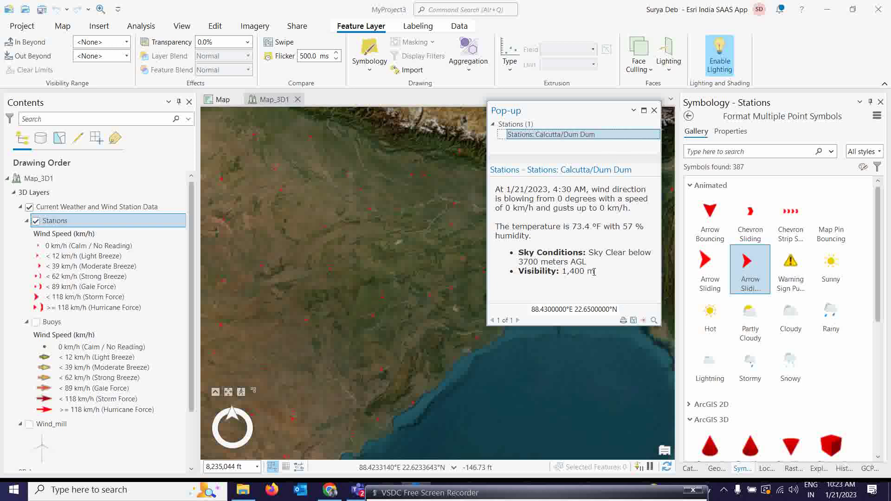
{"action": "left_click", "coordinate": [654, 110]}
{"action": "scroll", "coordinate": [523, 288], "scroll_direction": "down", "scroll_amount": 2}
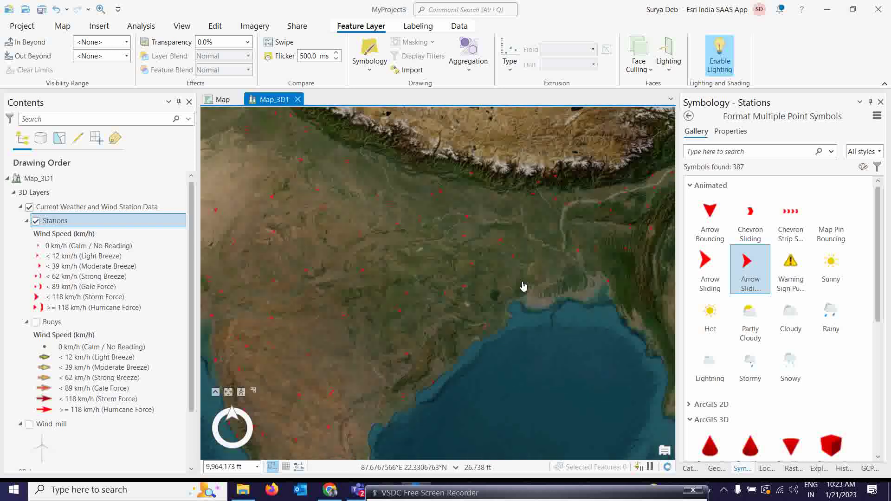
{"action": "scroll", "coordinate": [523, 288], "scroll_direction": "down", "scroll_amount": 2}
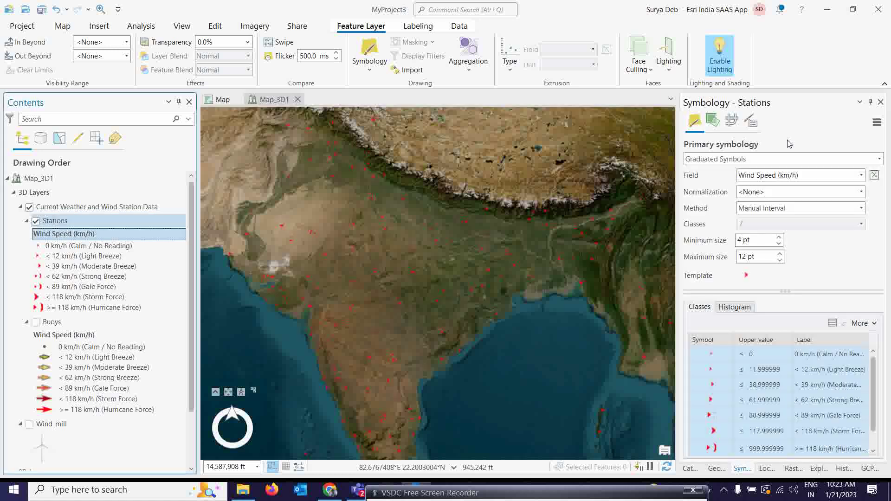
Symbolize the Stations sublayer by Air Temperature (°F) with the animated Hot symbol as template, and view it across India.
{"action": "left_click", "coordinate": [861, 177]}
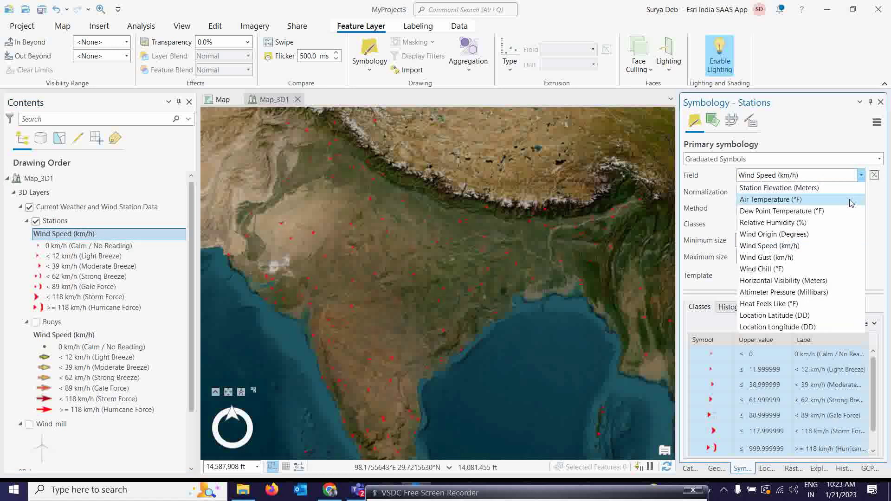
{"action": "left_click", "coordinate": [760, 200]}
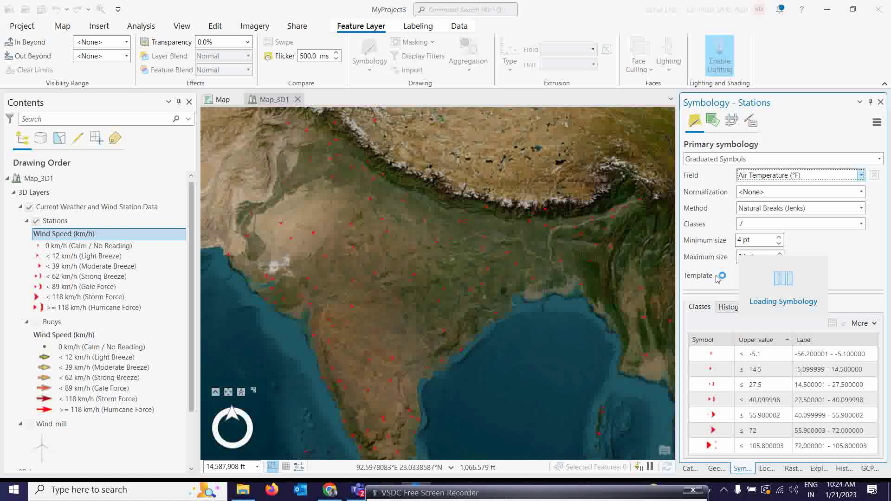
{"action": "left_click", "coordinate": [748, 278]}
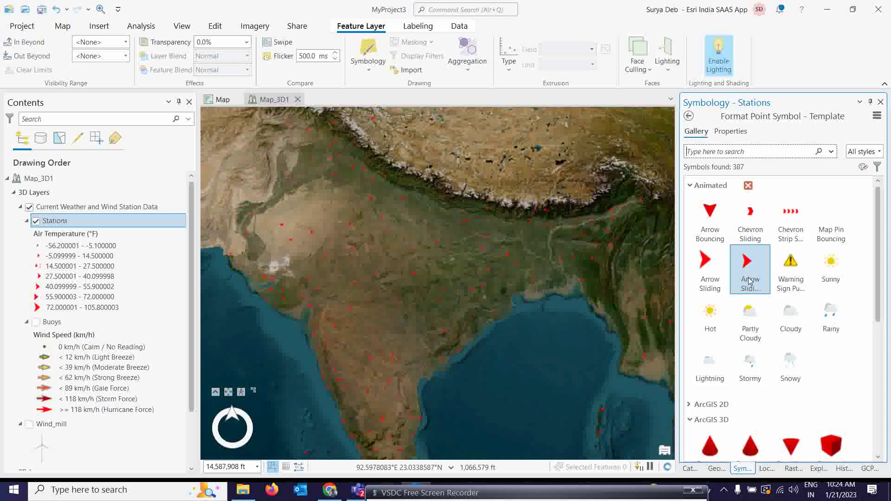
{"action": "left_click", "coordinate": [711, 319]}
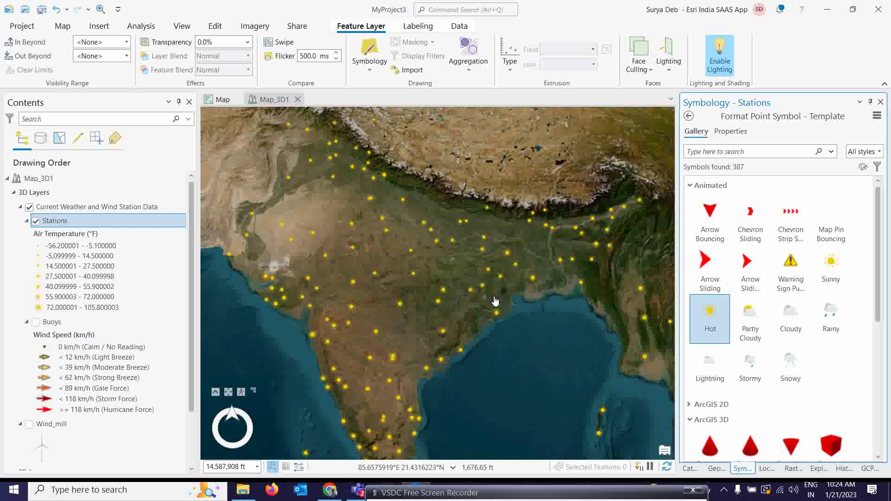
{"action": "scroll", "coordinate": [432, 279], "scroll_direction": "up", "scroll_amount": 2}
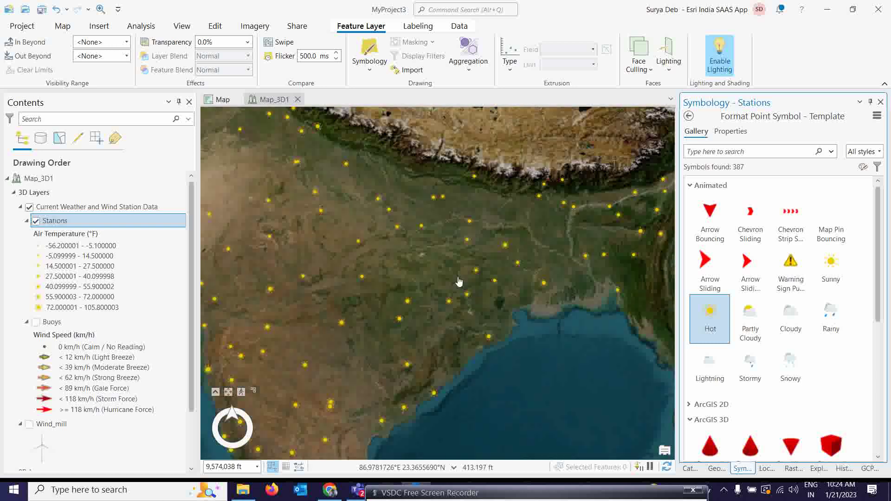
{"action": "scroll", "coordinate": [432, 277], "scroll_direction": "up", "scroll_amount": 2}
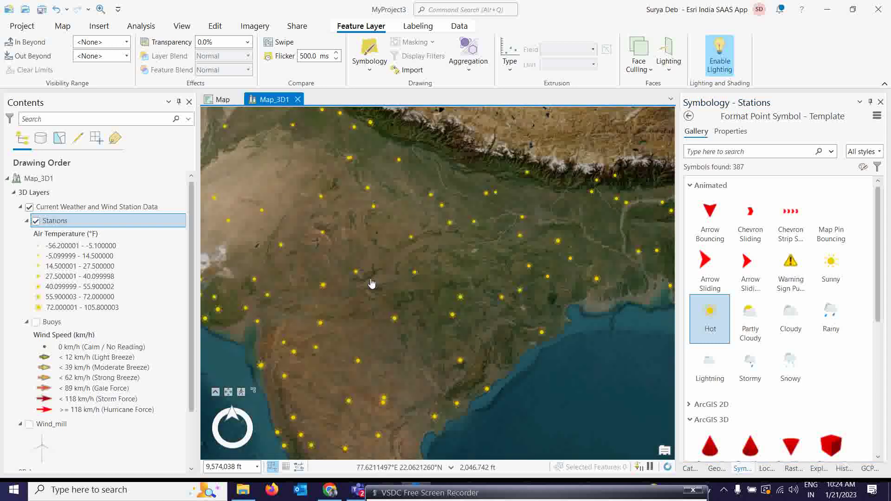
{"action": "scroll", "coordinate": [429, 249], "scroll_direction": "down", "scroll_amount": 2}
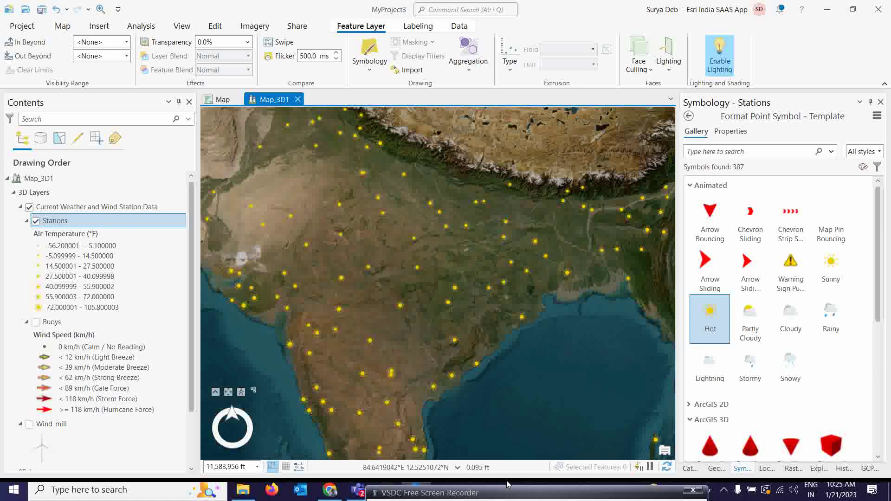
{"action": "mouse_move", "coordinate": [492, 489]}
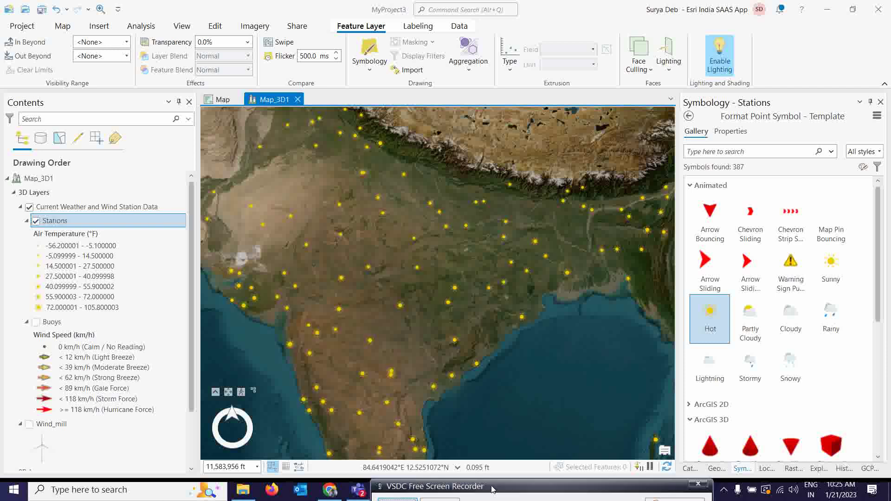